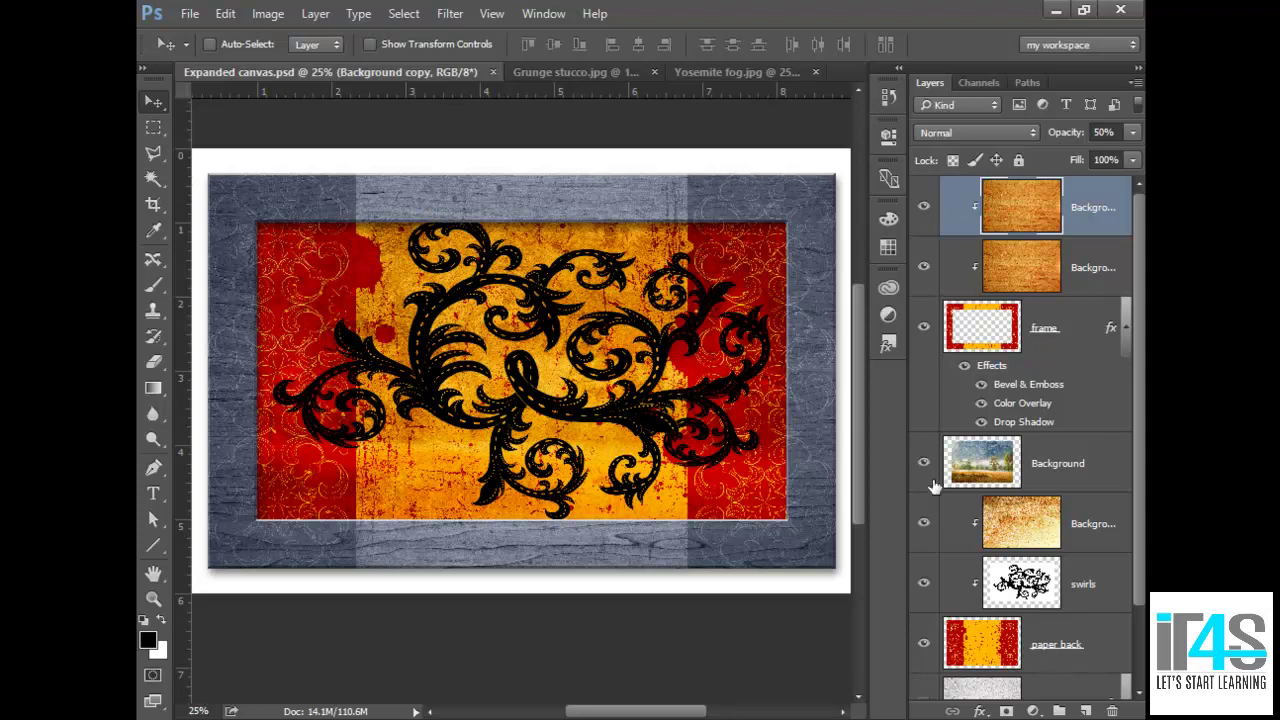
Toggle the swirls layer off and on, briefly showing only the paper back and swirls layers
drag(1143, 406, 1133, 353)
drag(1128, 291, 1111, 257)
click(924, 585)
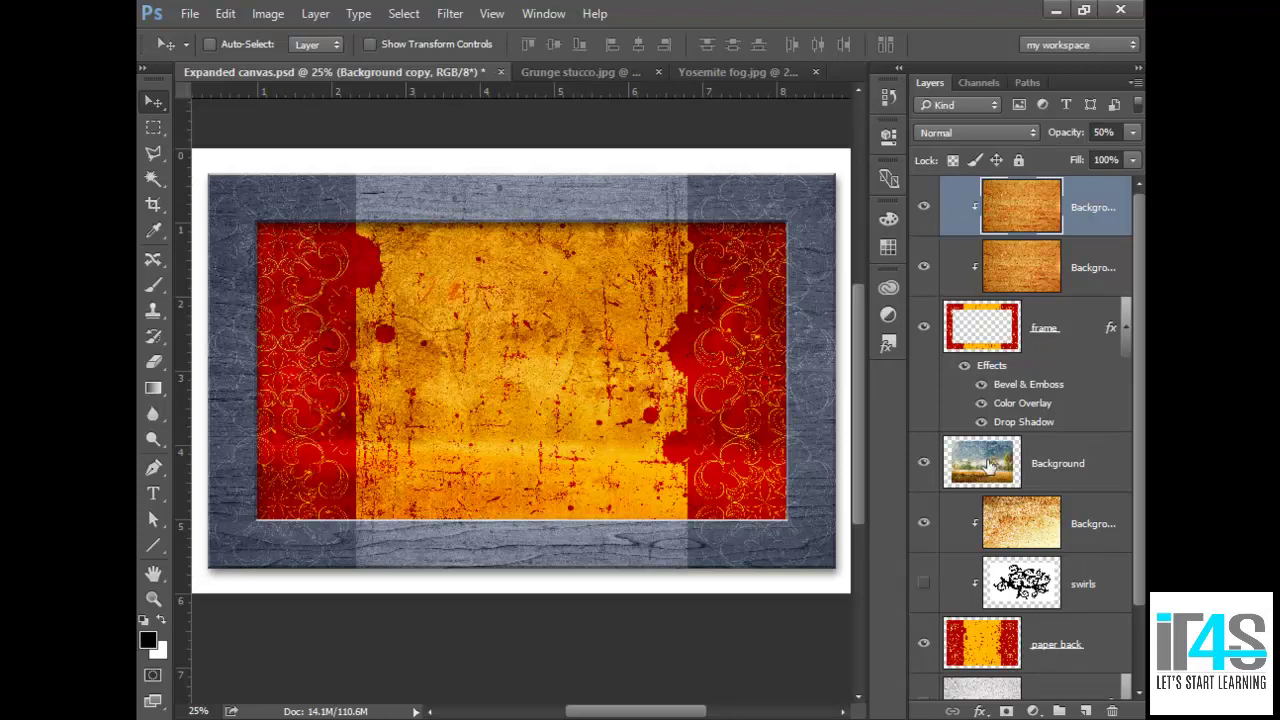
click(924, 585)
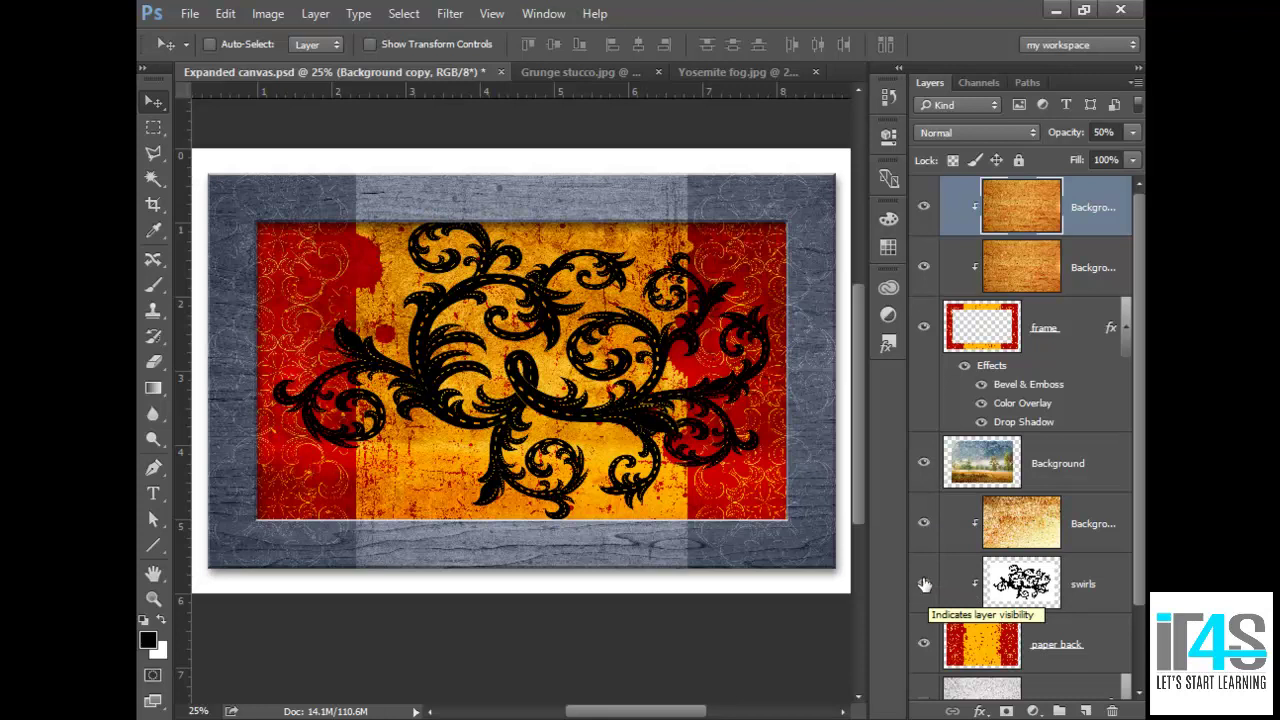
scroll(924, 585, down, 3)
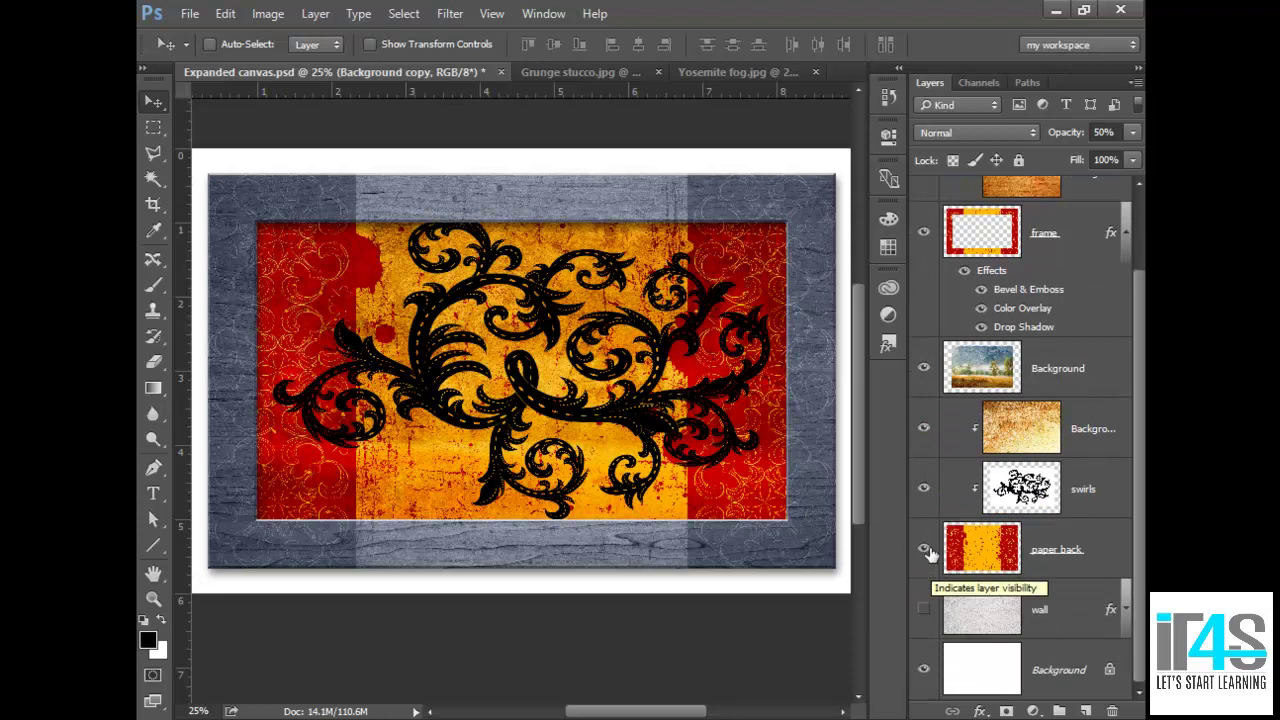
alt+click(924, 491)
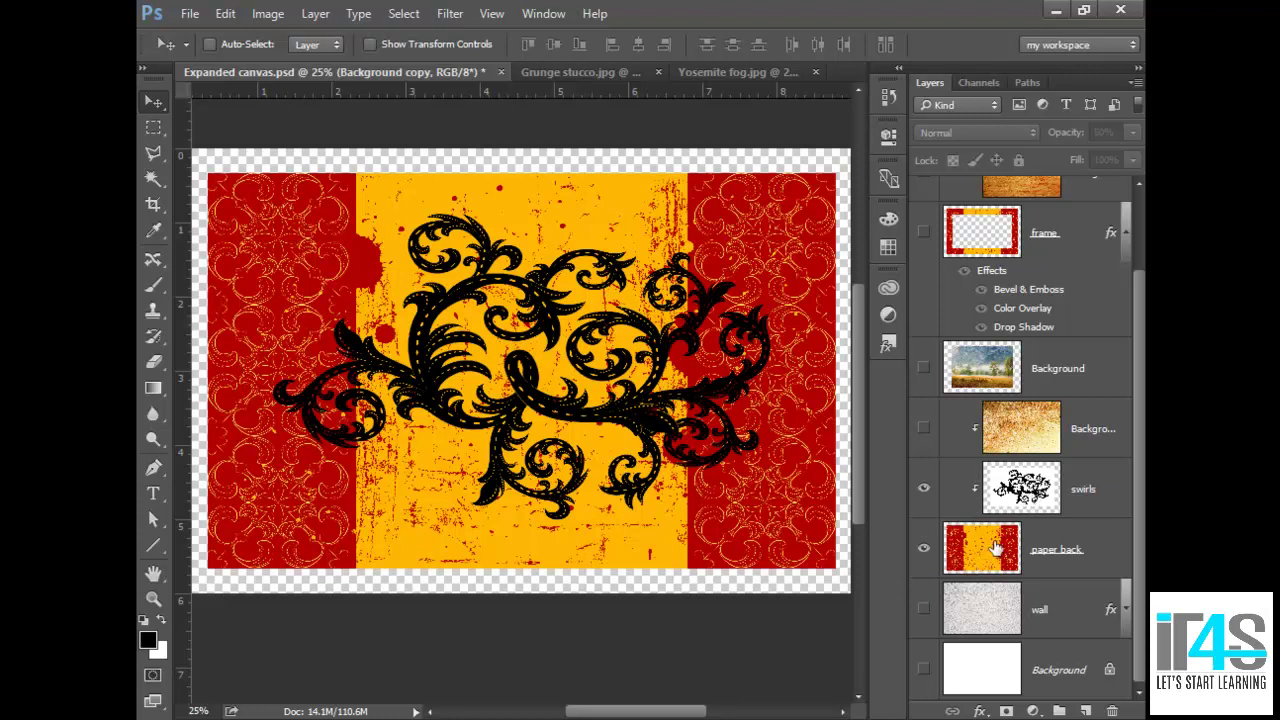
alt+click(923, 488)
scroll(922, 345, up, 2)
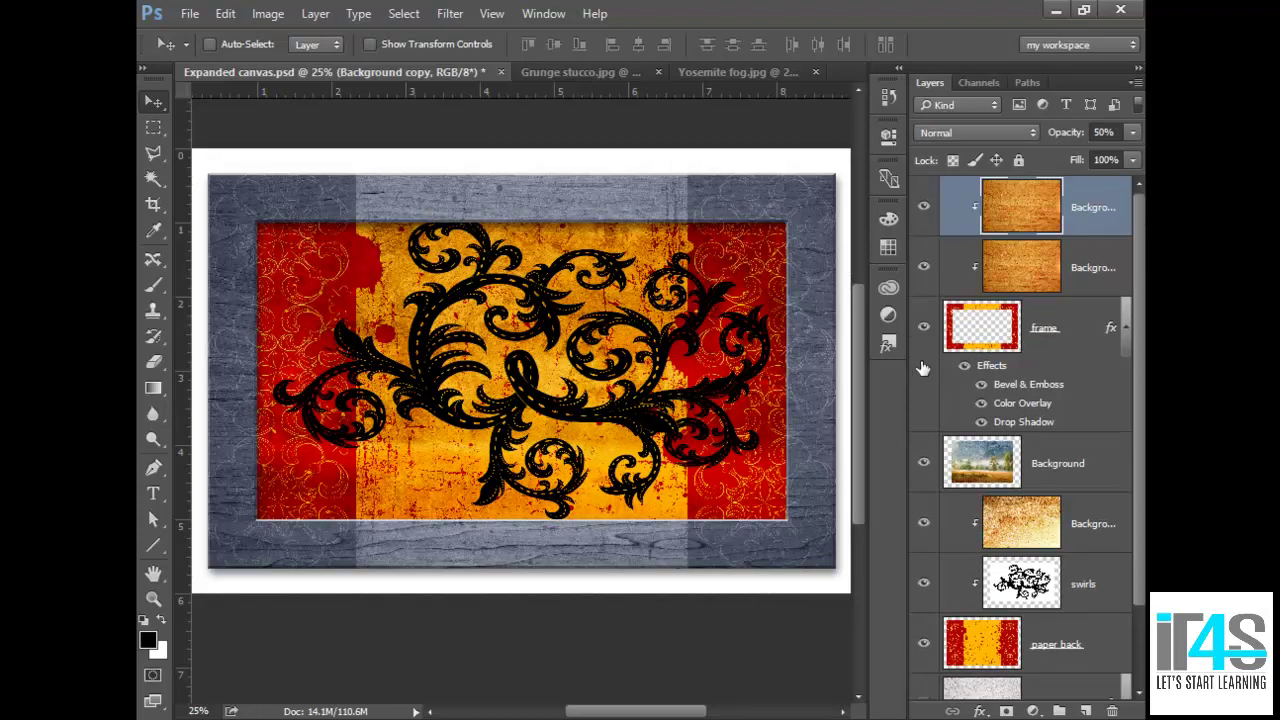
drag(1137, 358, 1131, 423)
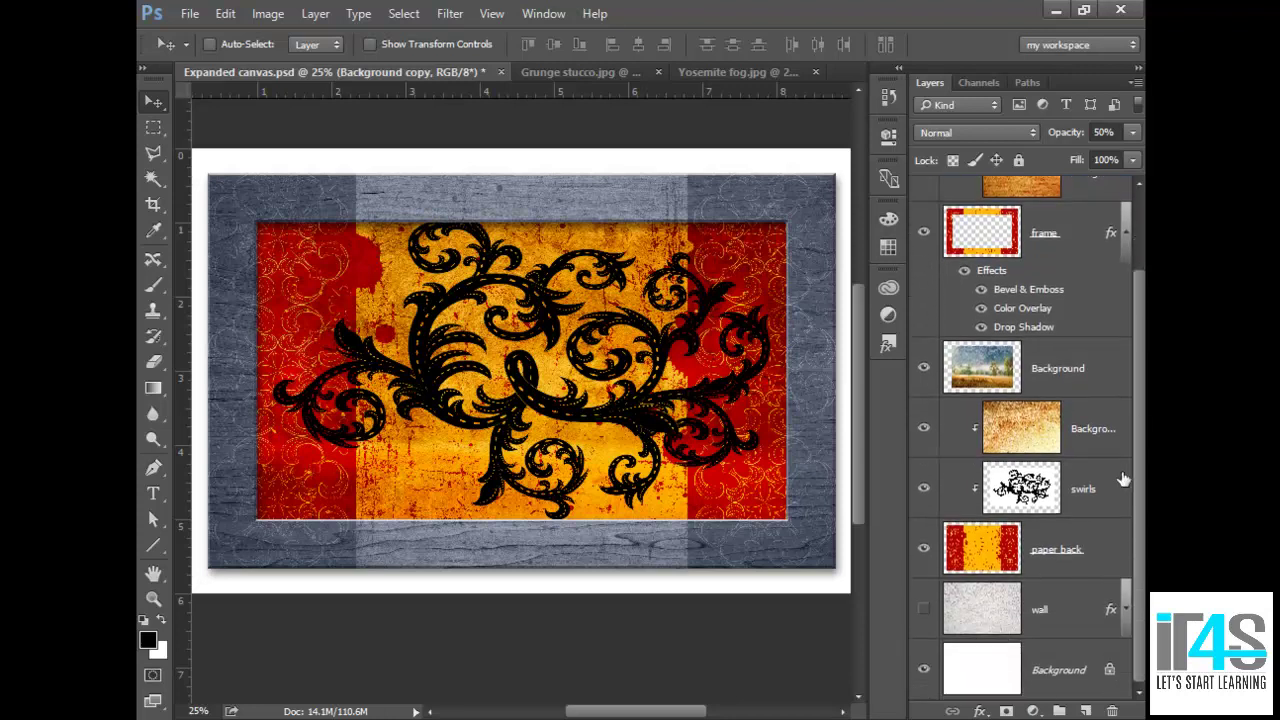
Isolate the wall layer to inspect it, then restore the other layers with the wall hidden
alt+click(925, 611)
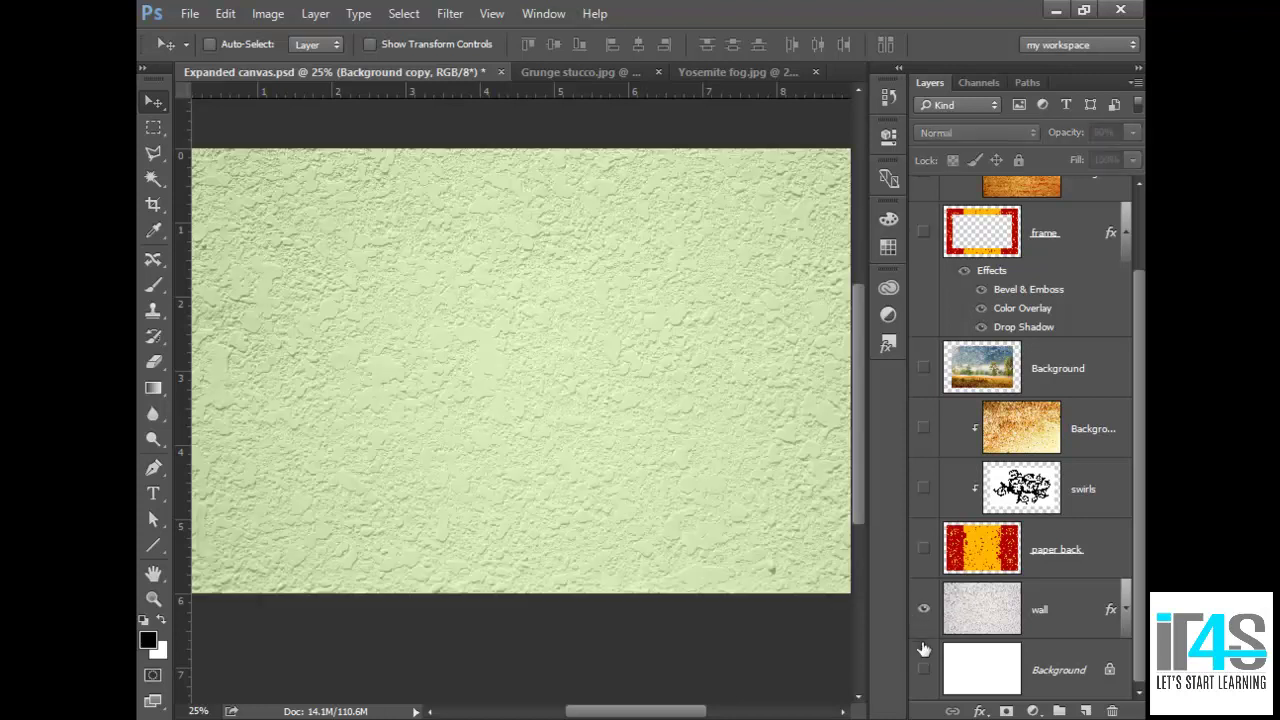
key(alt)
key(alt)
alt+click(923, 612)
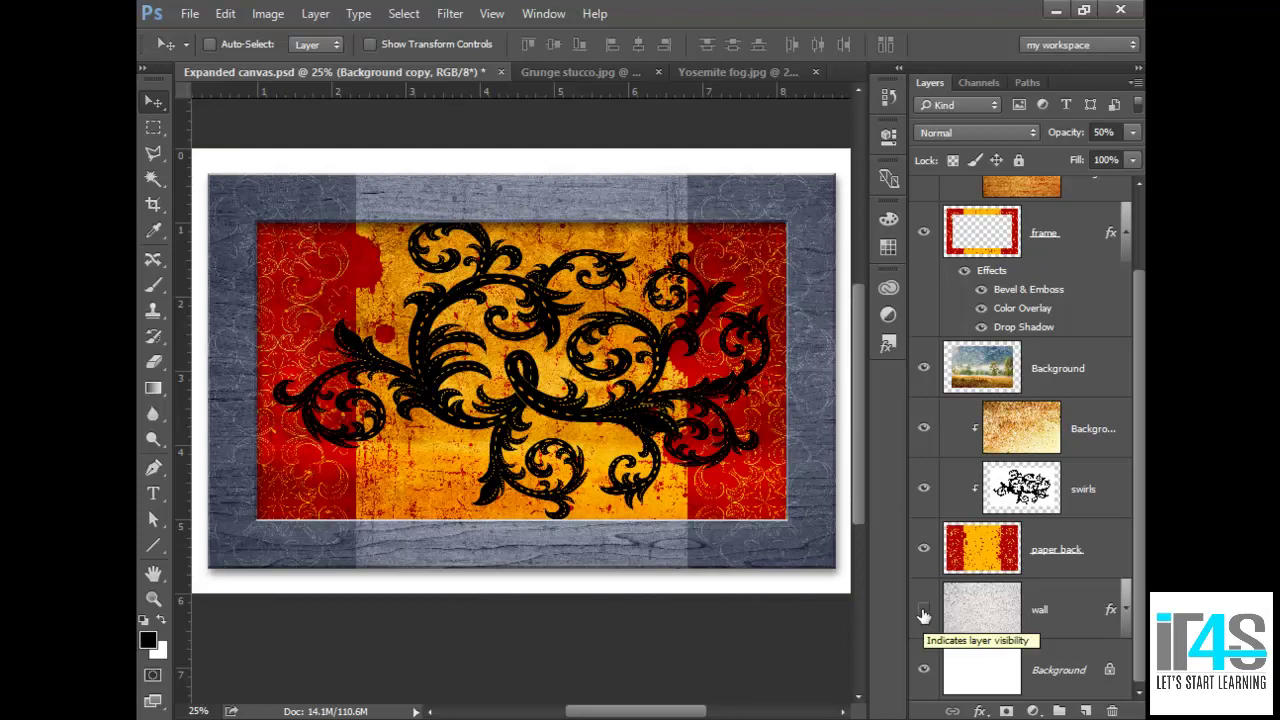
click(923, 612)
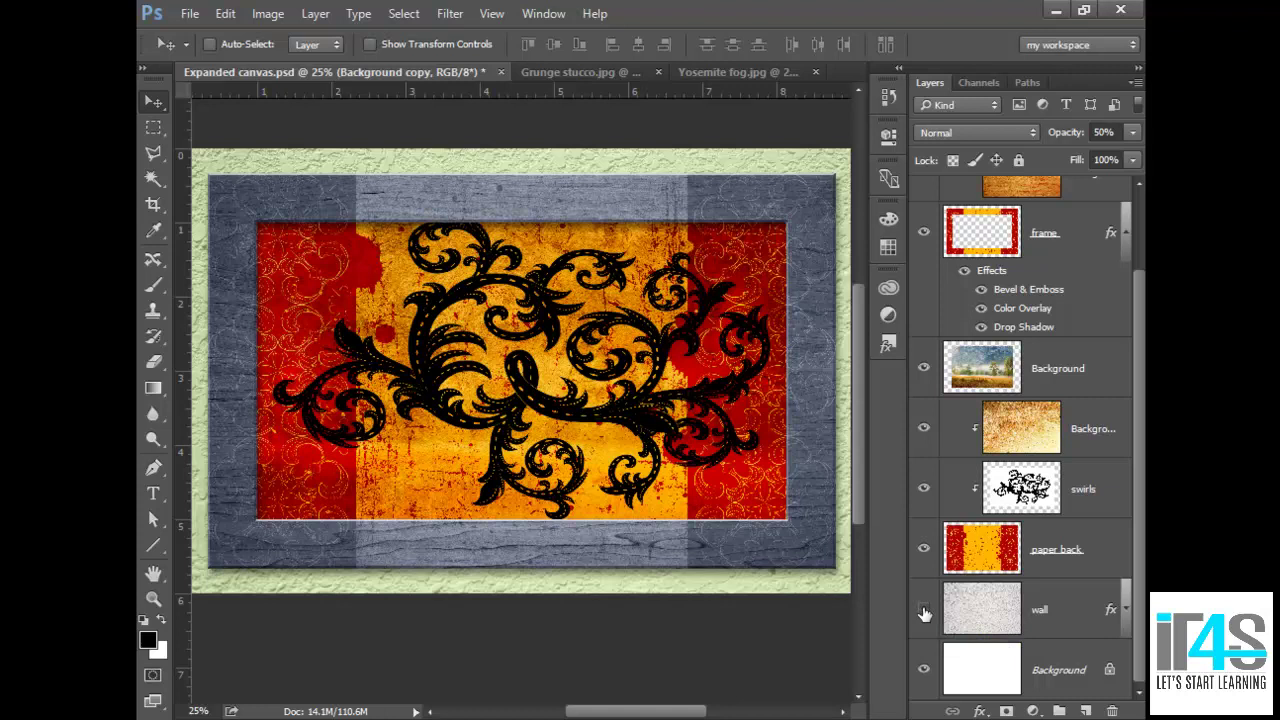
click(923, 612)
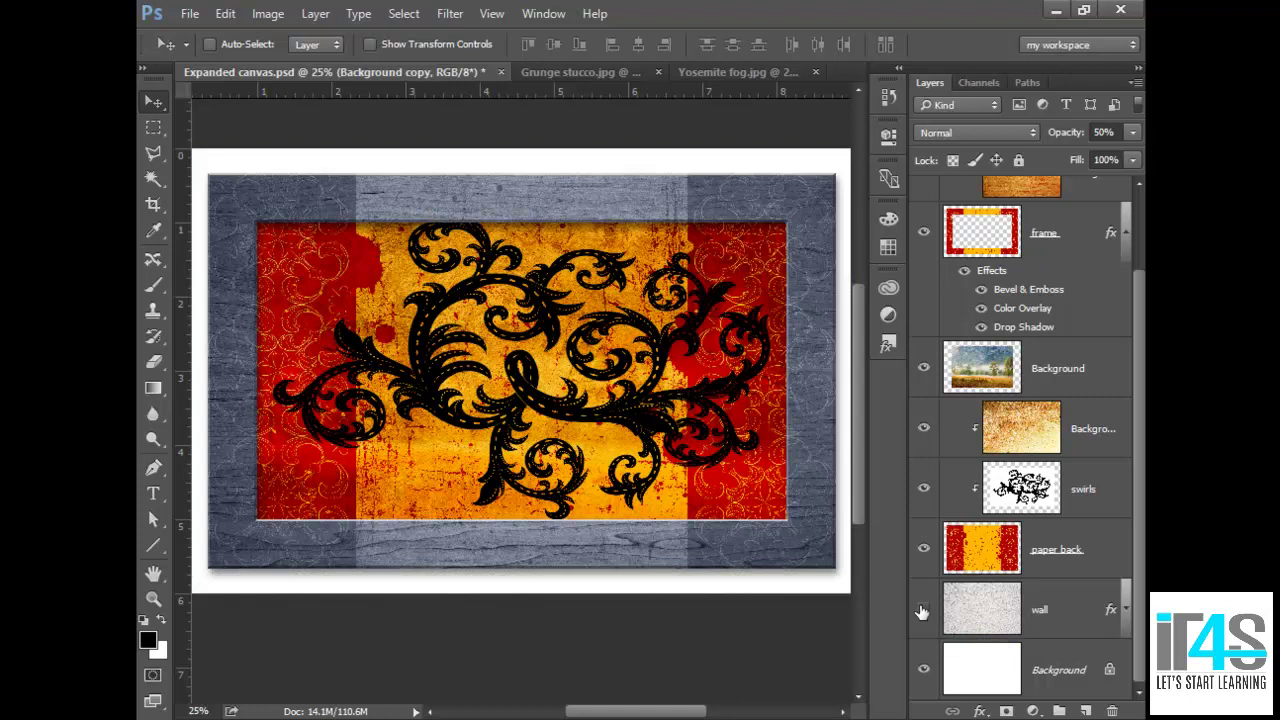
alt+click(924, 612)
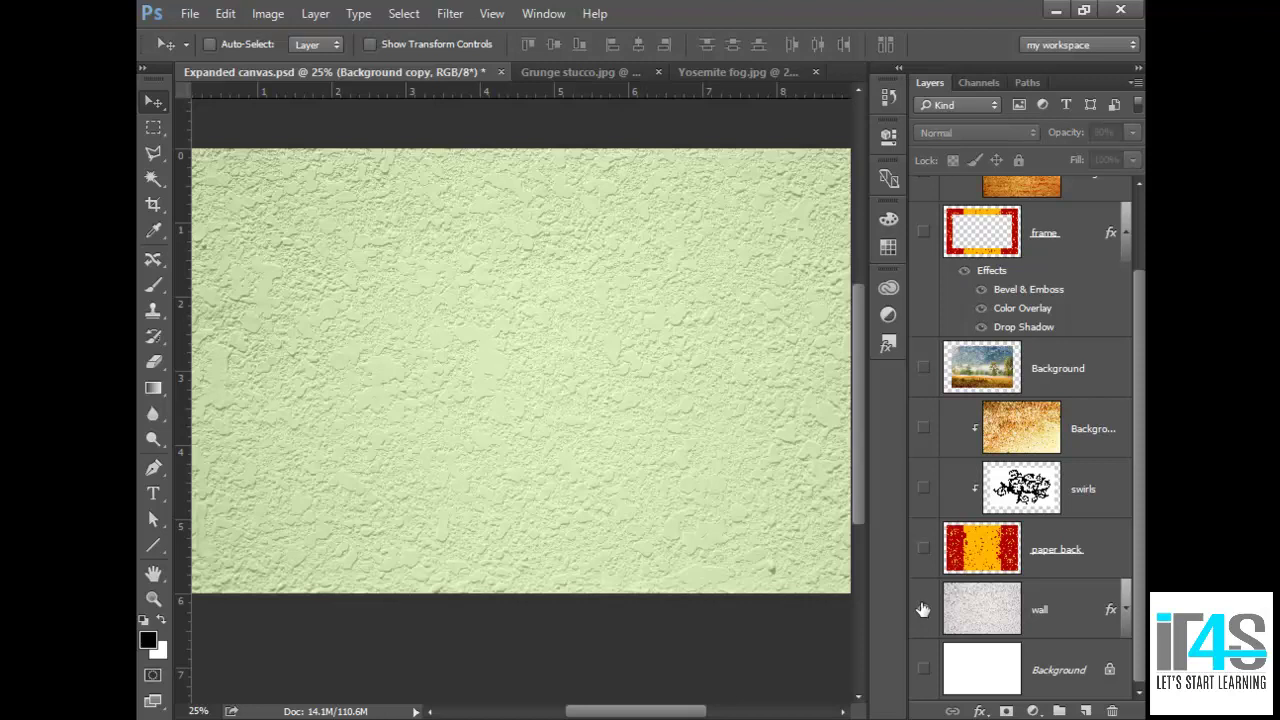
alt+click(924, 611)
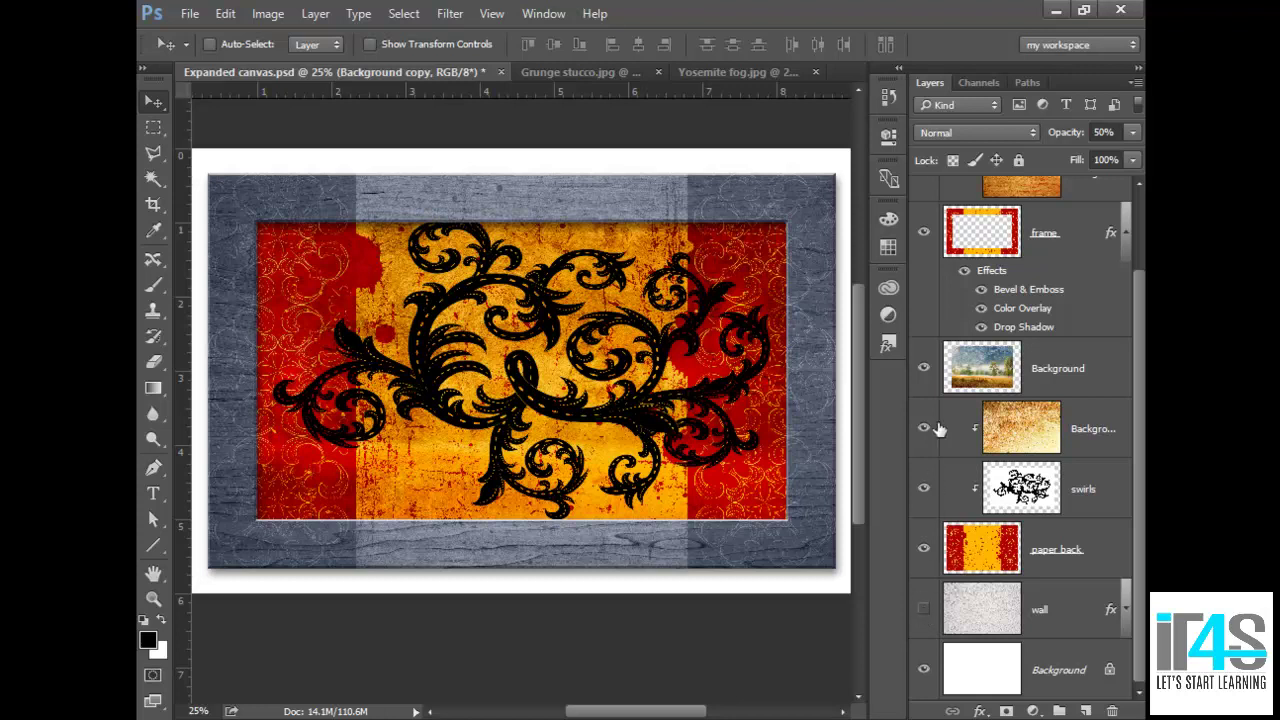
Preview the Yosemite Background layer alone, restore all layers, and leave the wall layer hidden
right_click(924, 353)
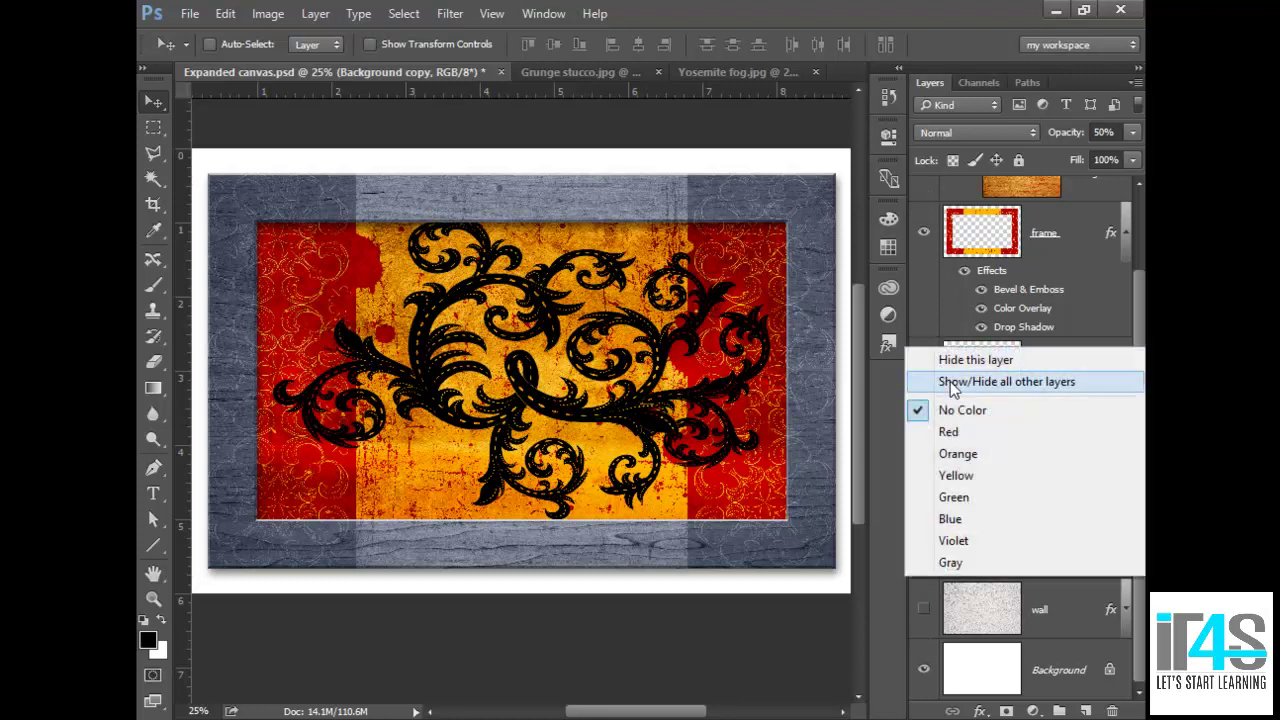
click(993, 389)
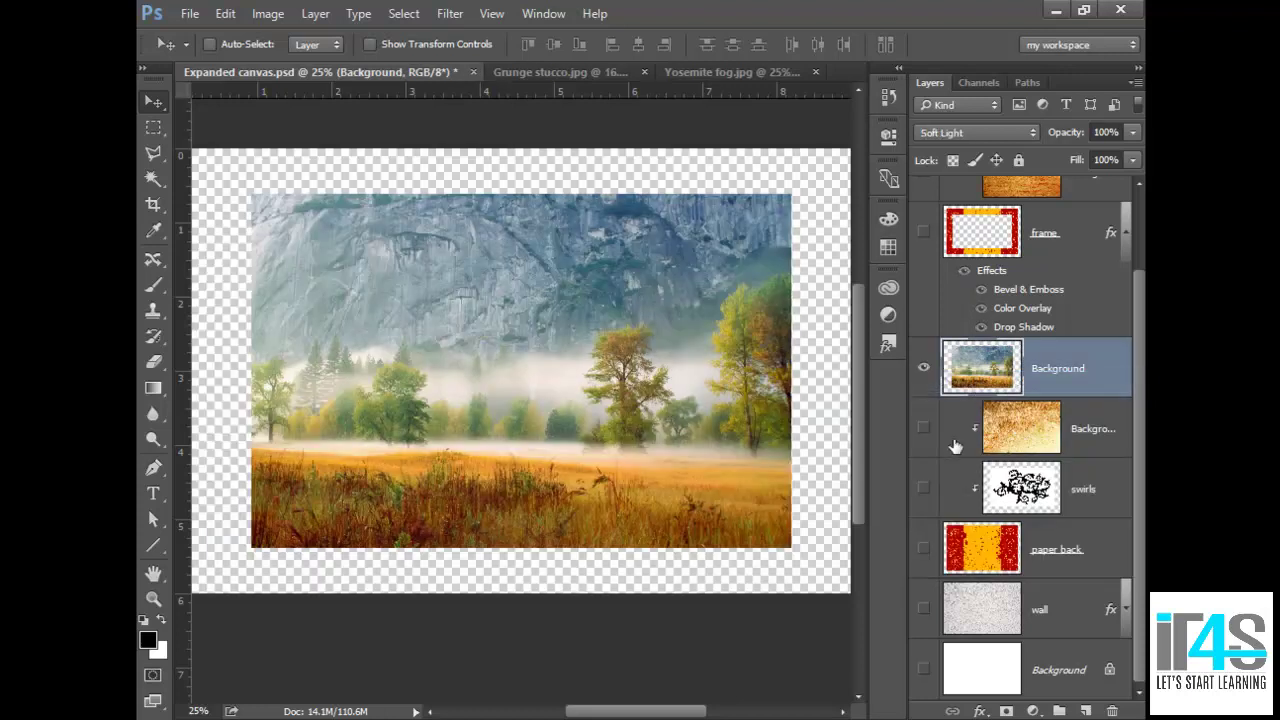
right_click(924, 369)
click(940, 398)
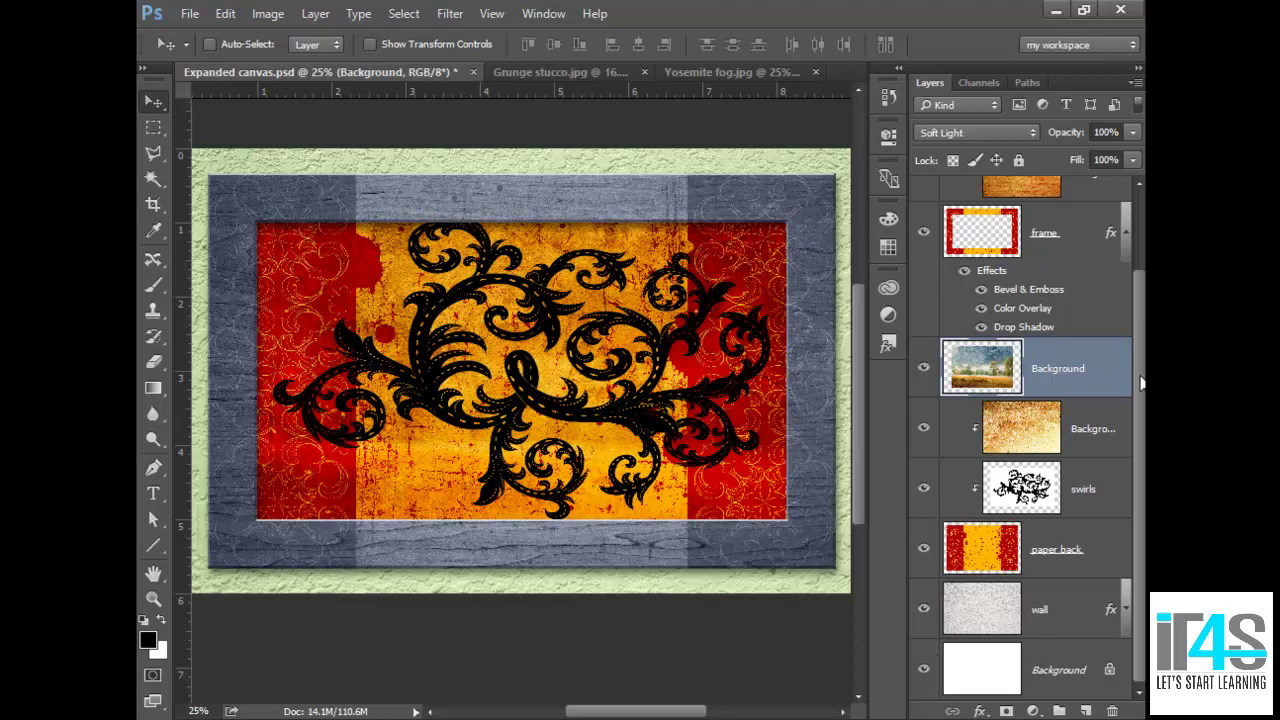
scroll(1135, 340, up, 2)
scroll(1117, 369, down, 2)
click(923, 609)
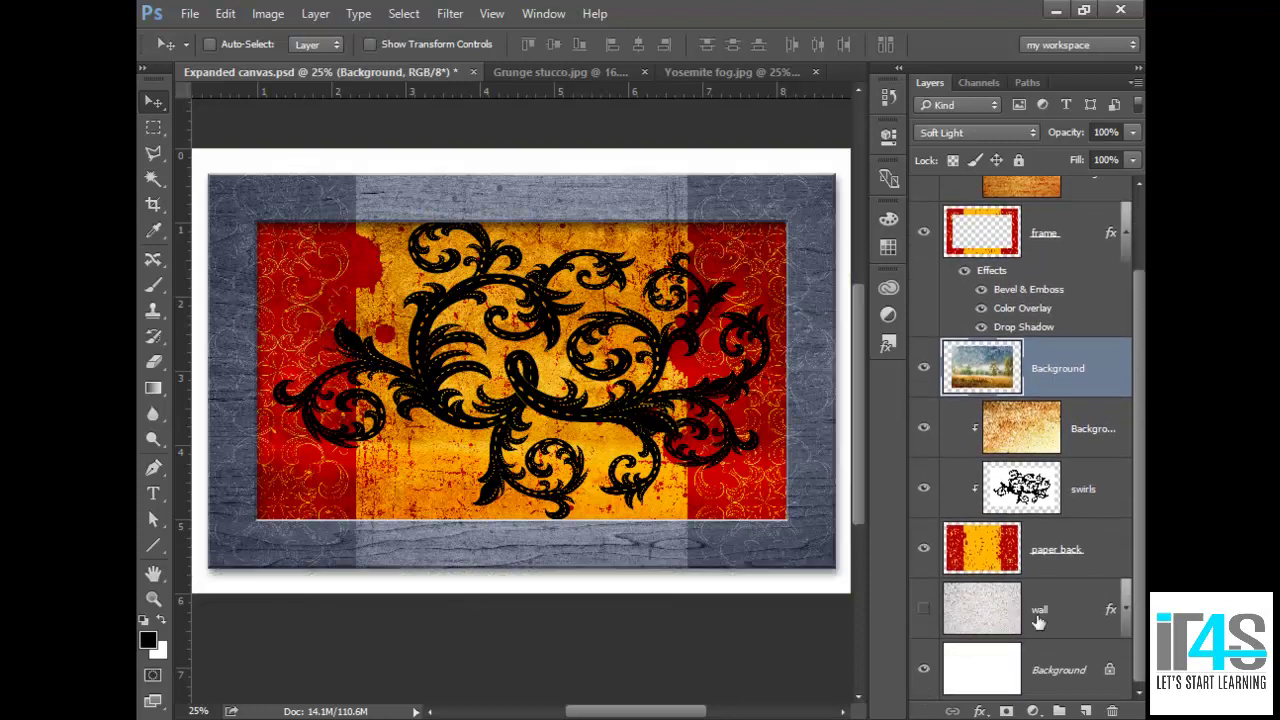
drag(1135, 512, 1118, 326)
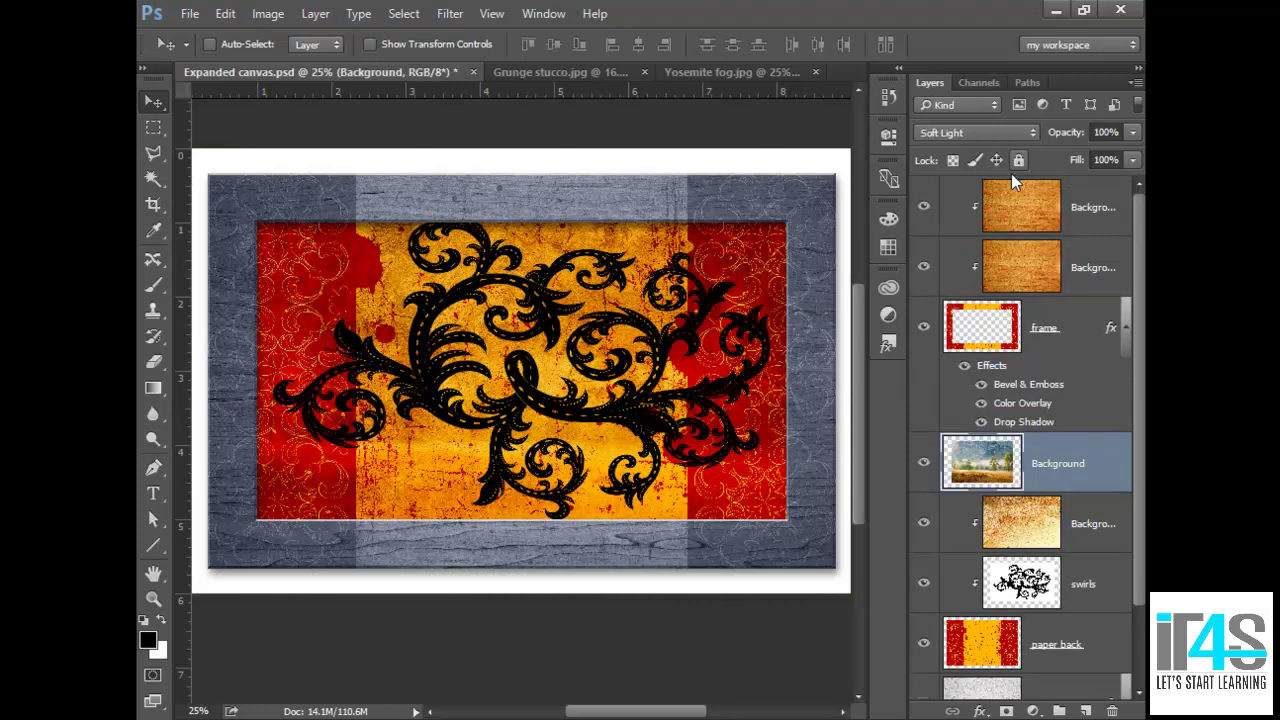
With the top Background copy layer selected, run Delete Hidden Layers and confirm Yes
click(1079, 193)
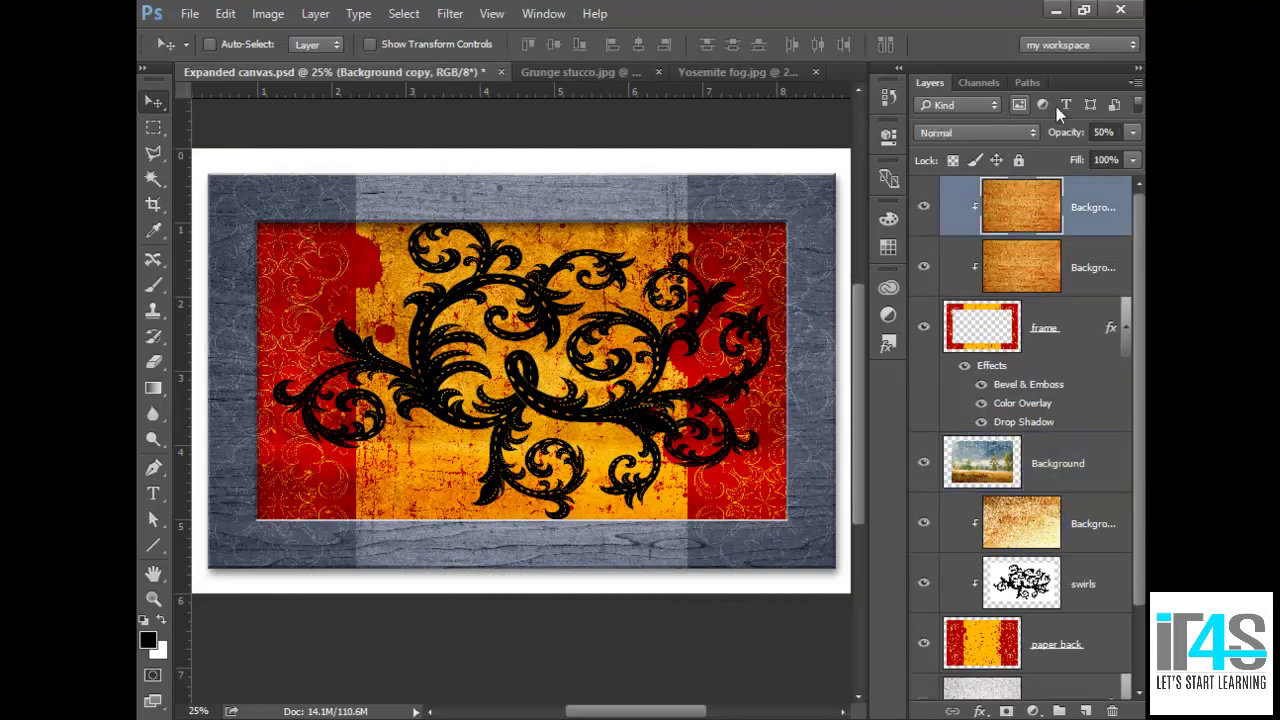
click(1135, 84)
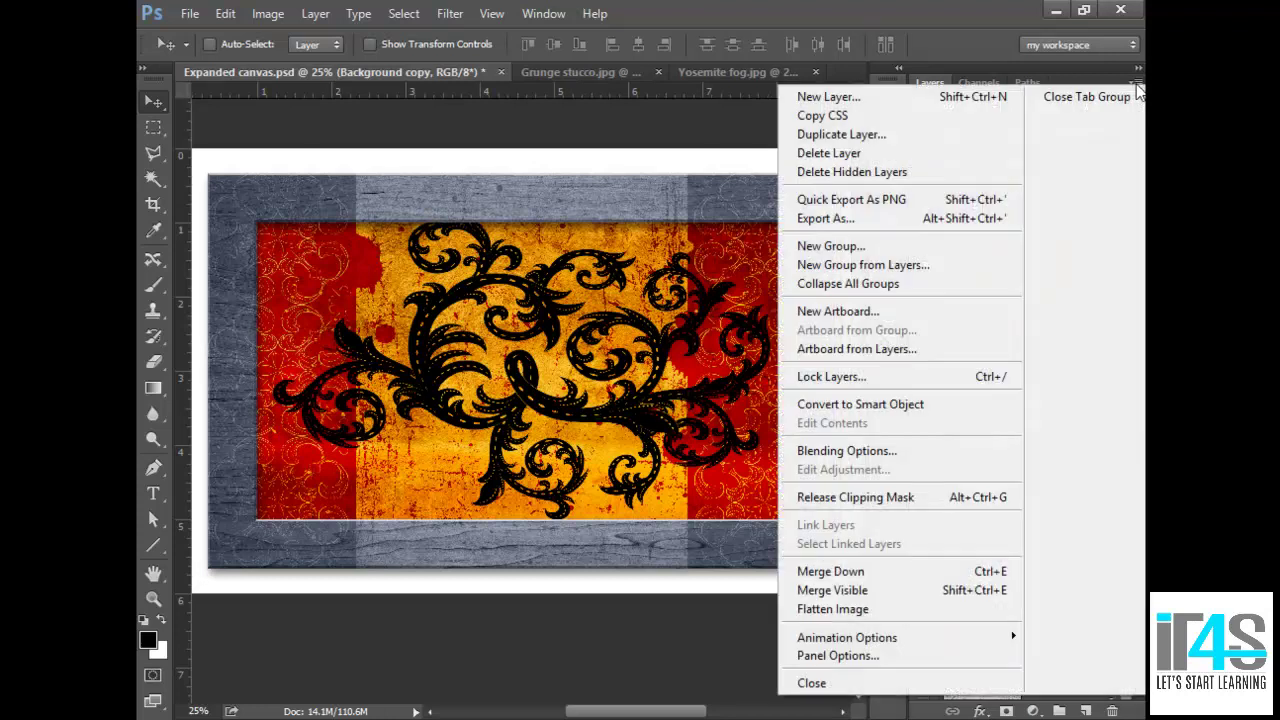
click(917, 178)
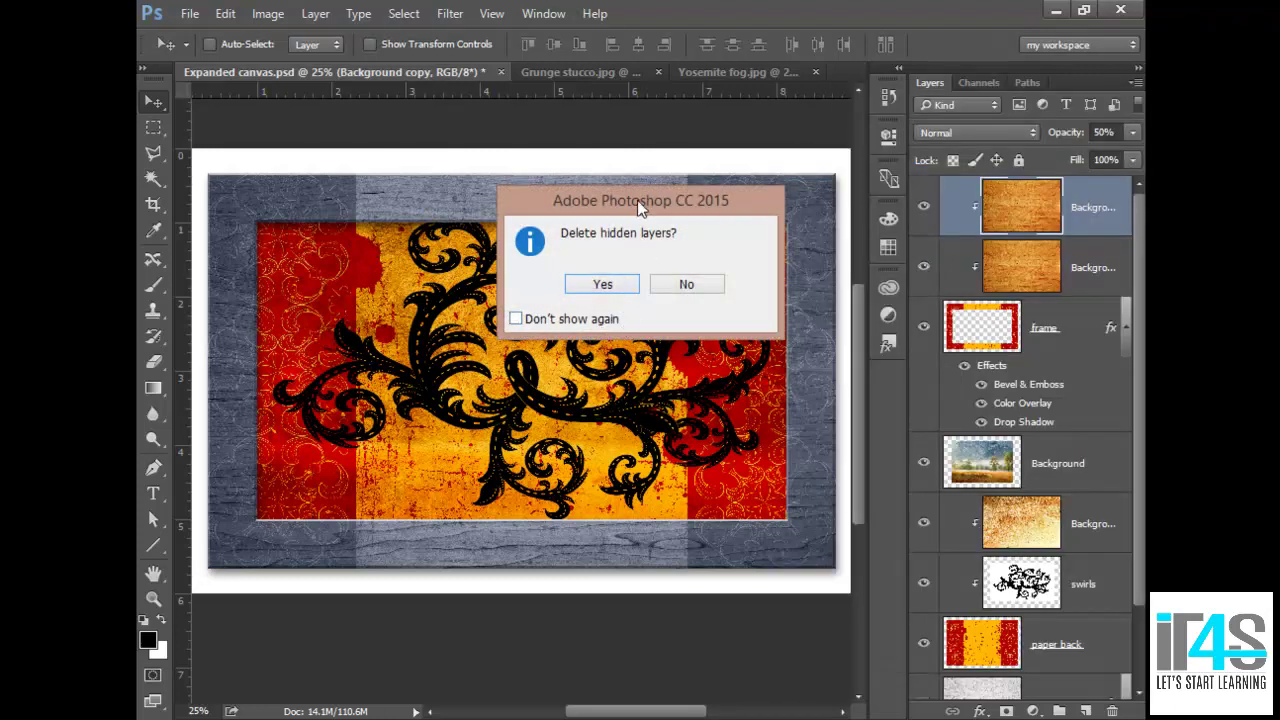
drag(637, 200, 637, 190)
click(600, 274)
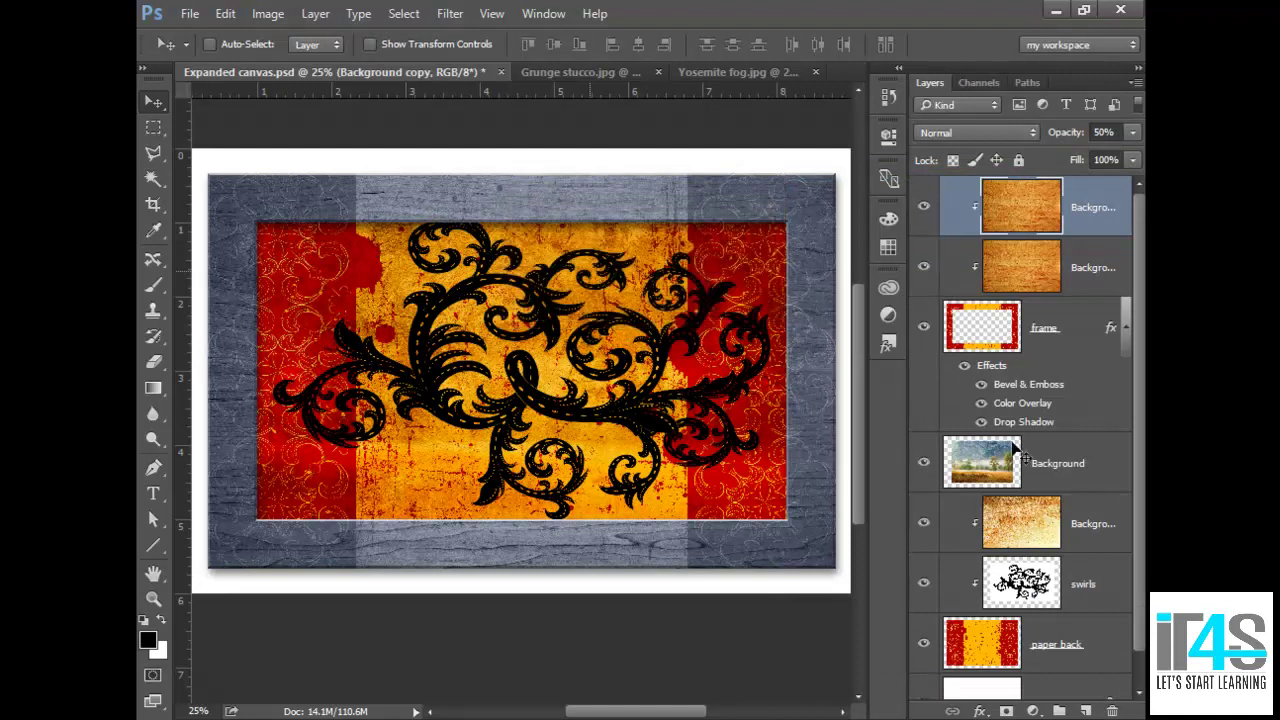
scroll(1127, 488, down, 1)
scroll(1107, 311, up, 1)
scroll(1135, 420, down, 1)
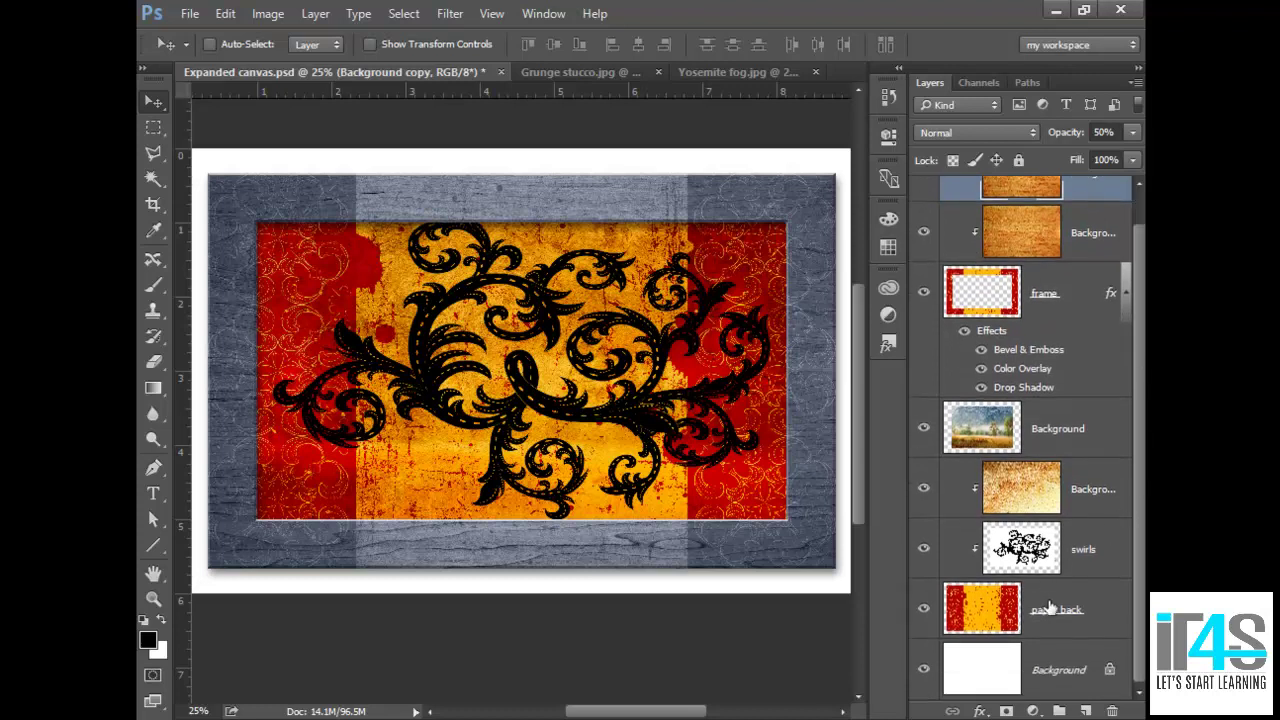
Drag the paper back layer up between the two Background layers, above grunge and swirls
click(986, 622)
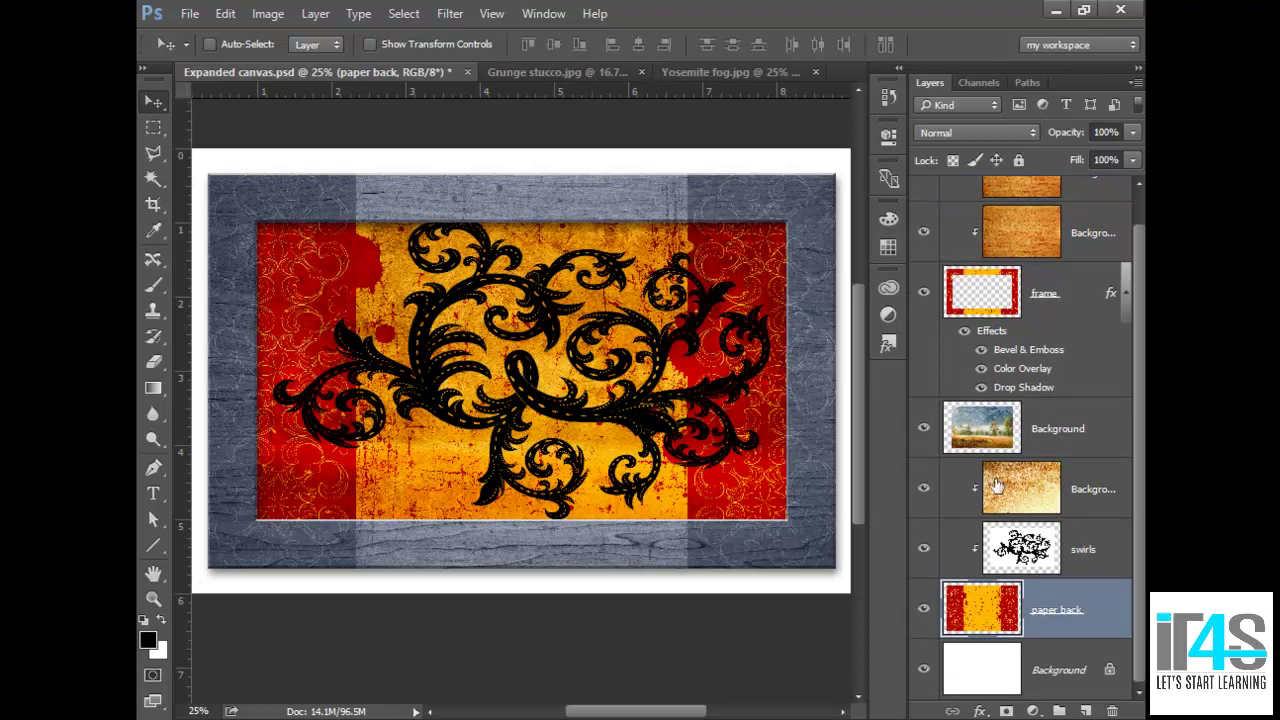
drag(985, 615, 974, 412)
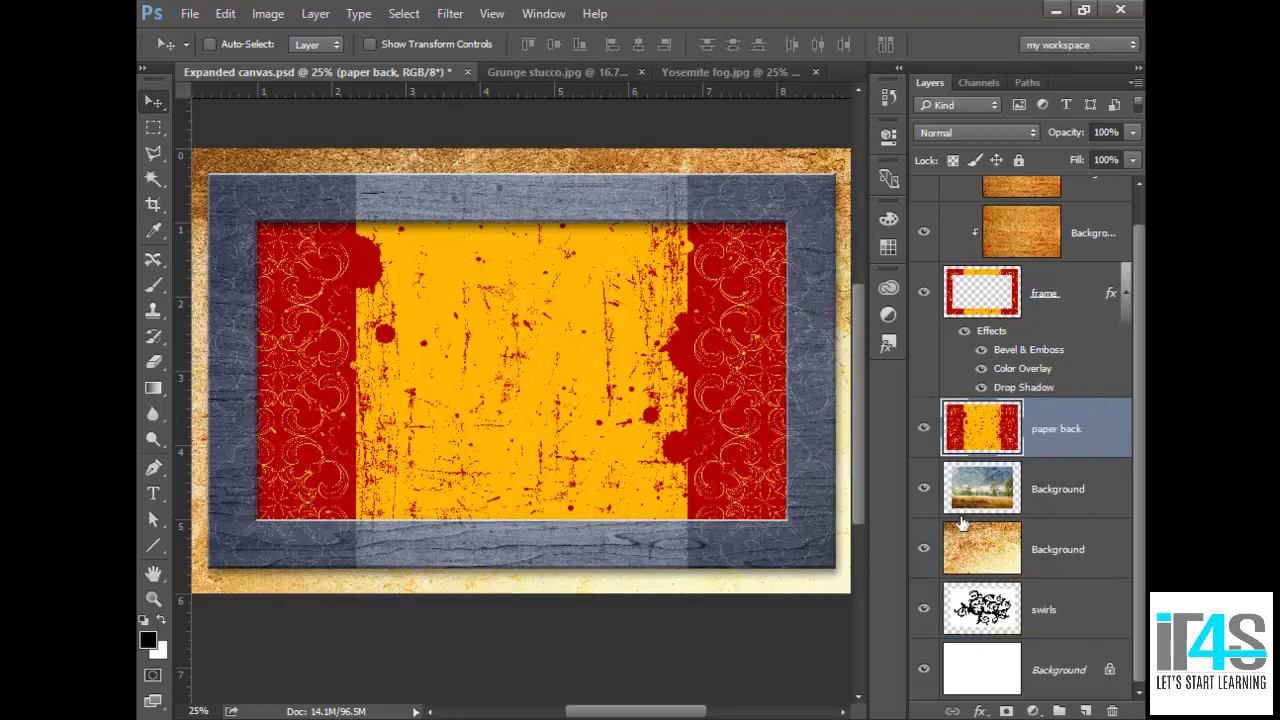
drag(1094, 430, 1071, 452)
scroll(1134, 345, up, 1)
scroll(1142, 250, down, 1)
scroll(1136, 245, up, 1)
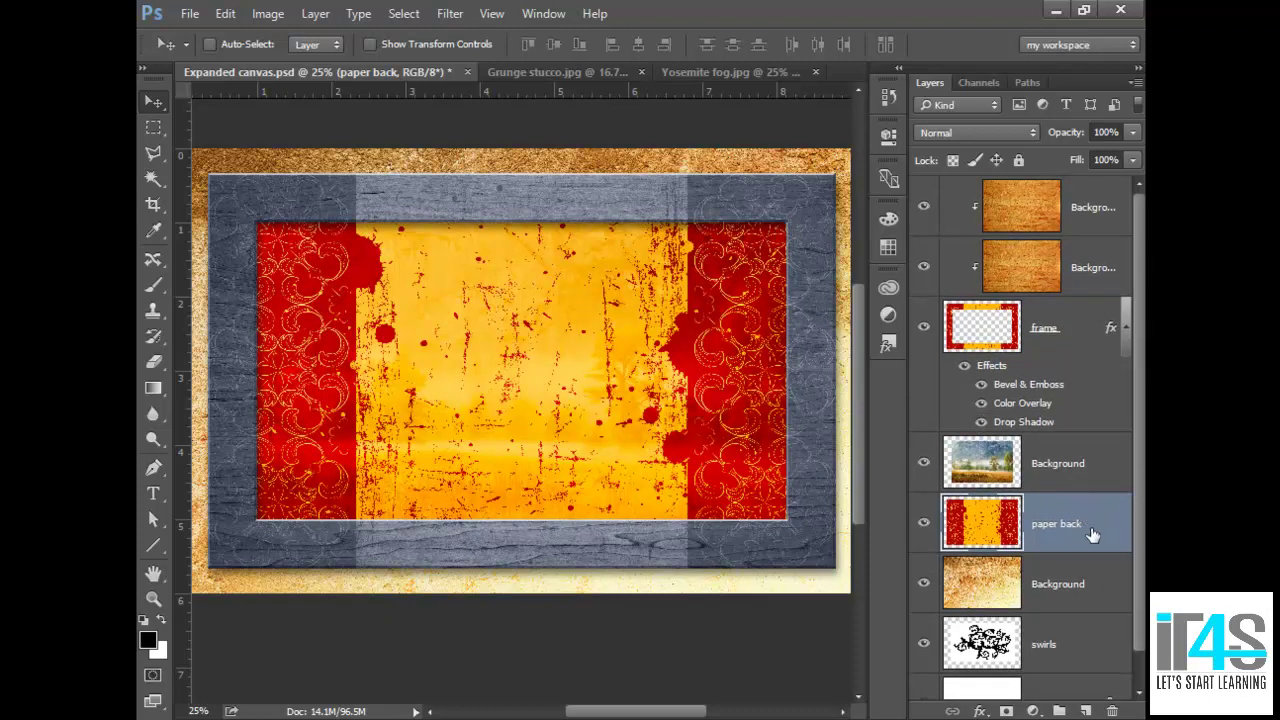
mouse_move(1084, 533)
mouse_down()
mouse_move(1097, 363)
mouse_move(1080, 200)
mouse_move(1075, 528)
mouse_up()
Bring the paper back layer to the front with Layer > Arrange > Bring to Front
click(317, 16)
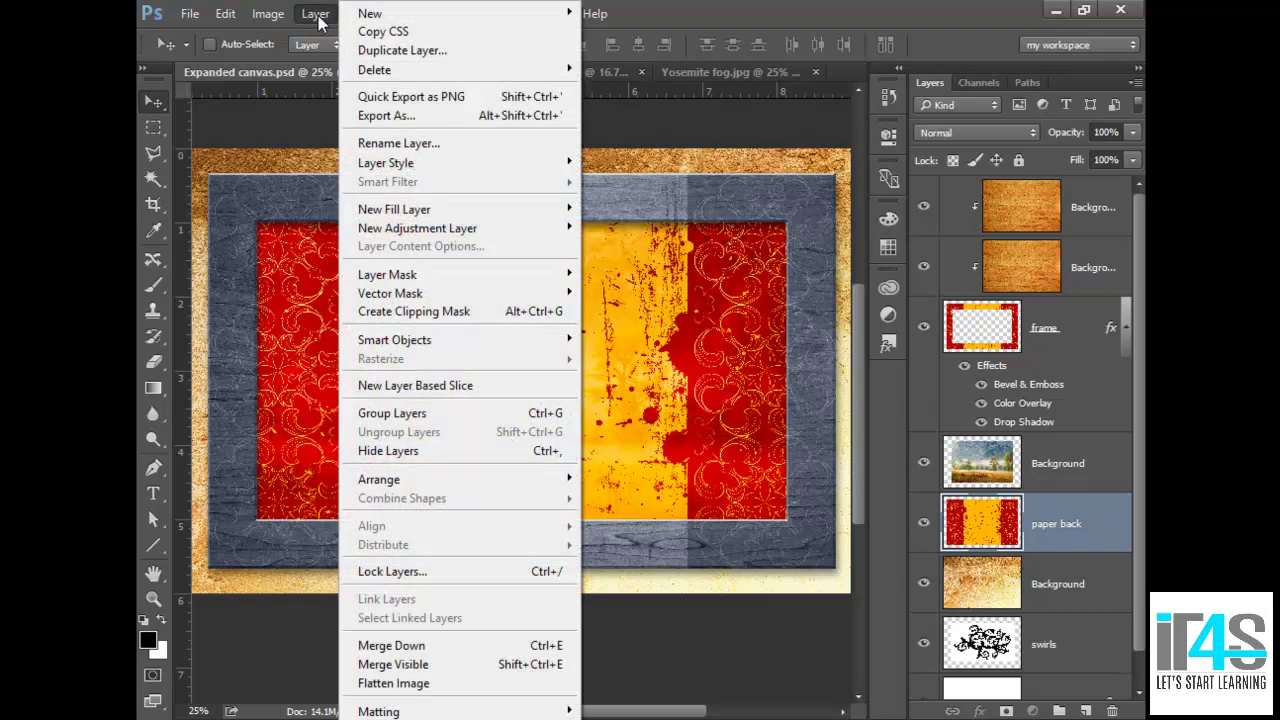
mouse_move(410, 472)
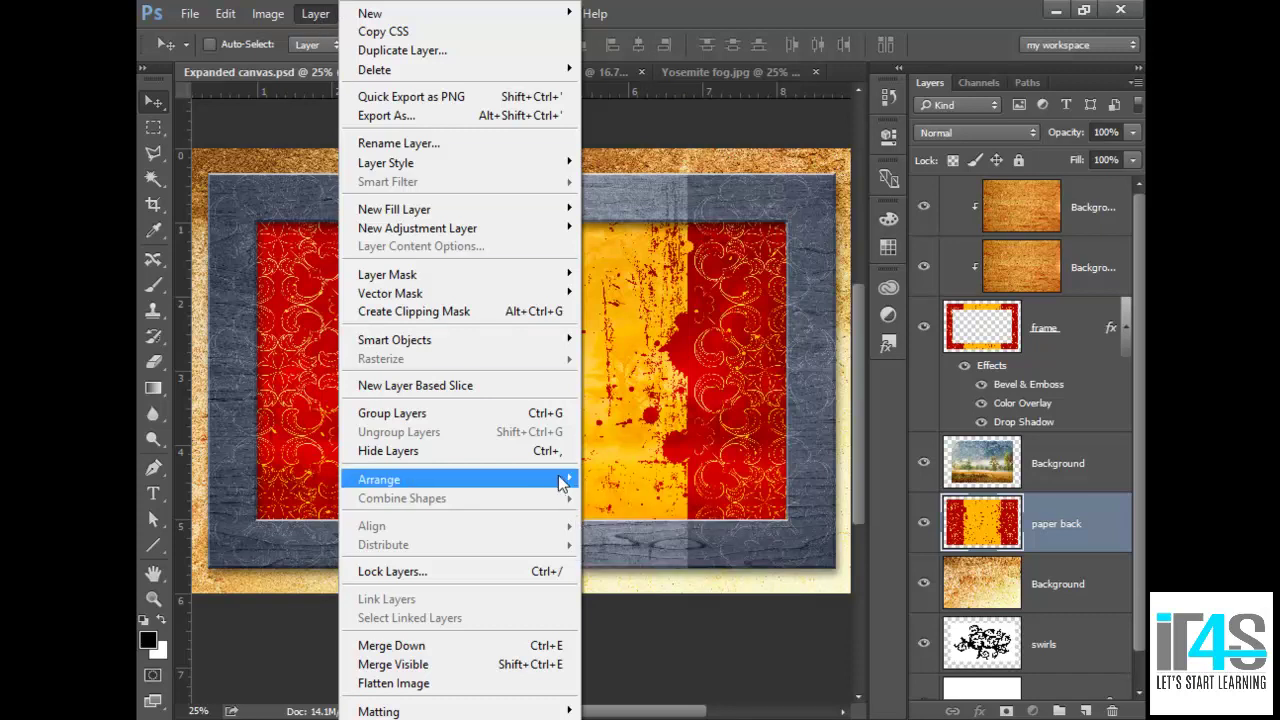
mouse_move(560, 483)
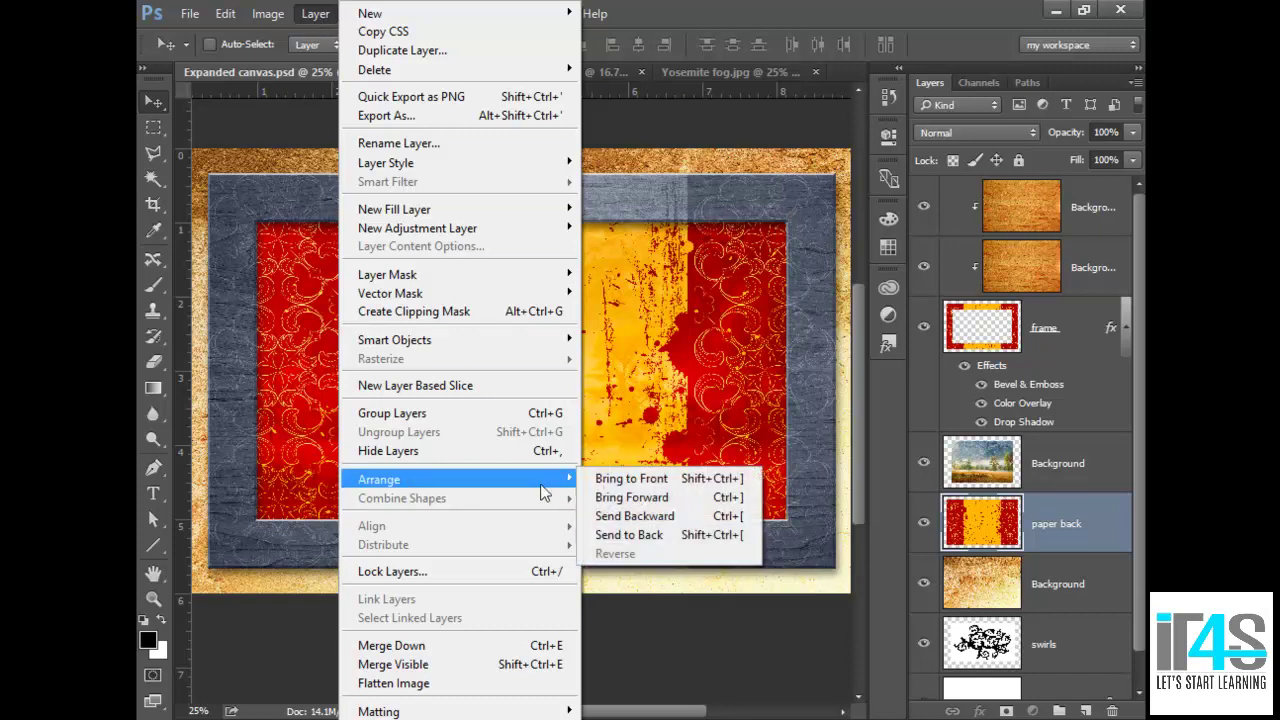
click(681, 483)
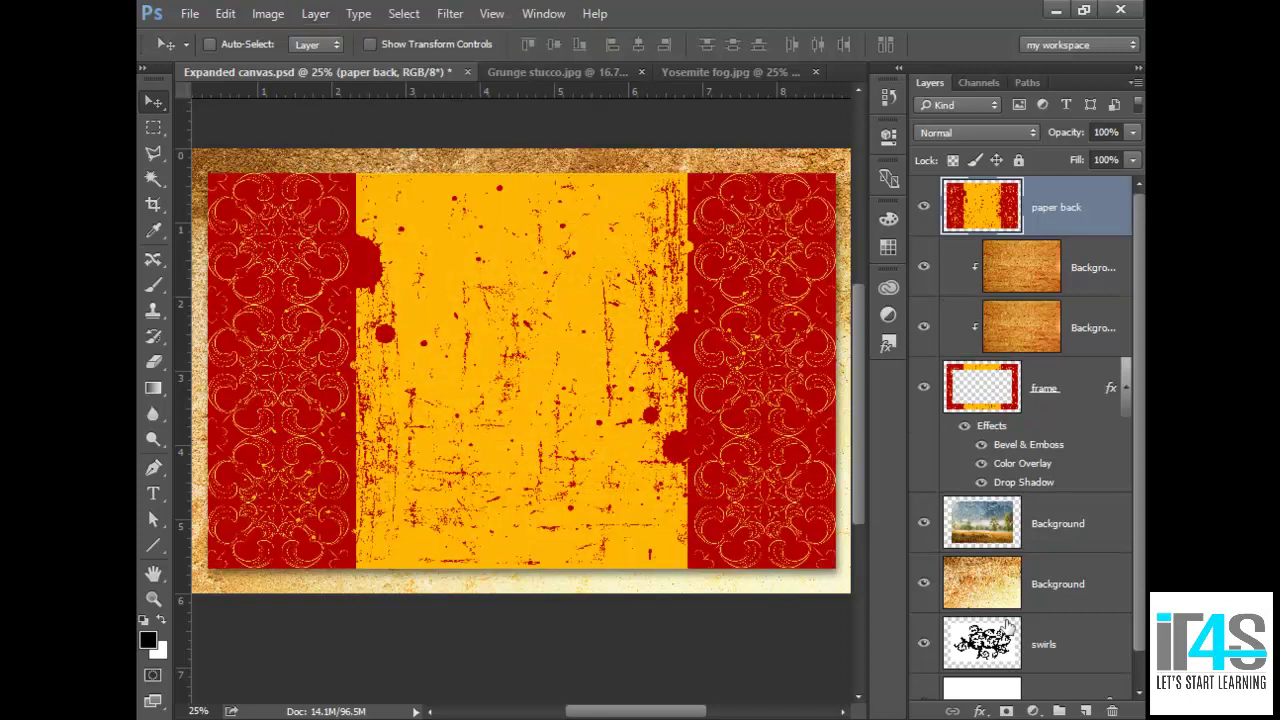
Turn on Auto-Select and move the swirls layer to the top with Shift+Ctrl+]
click(984, 638)
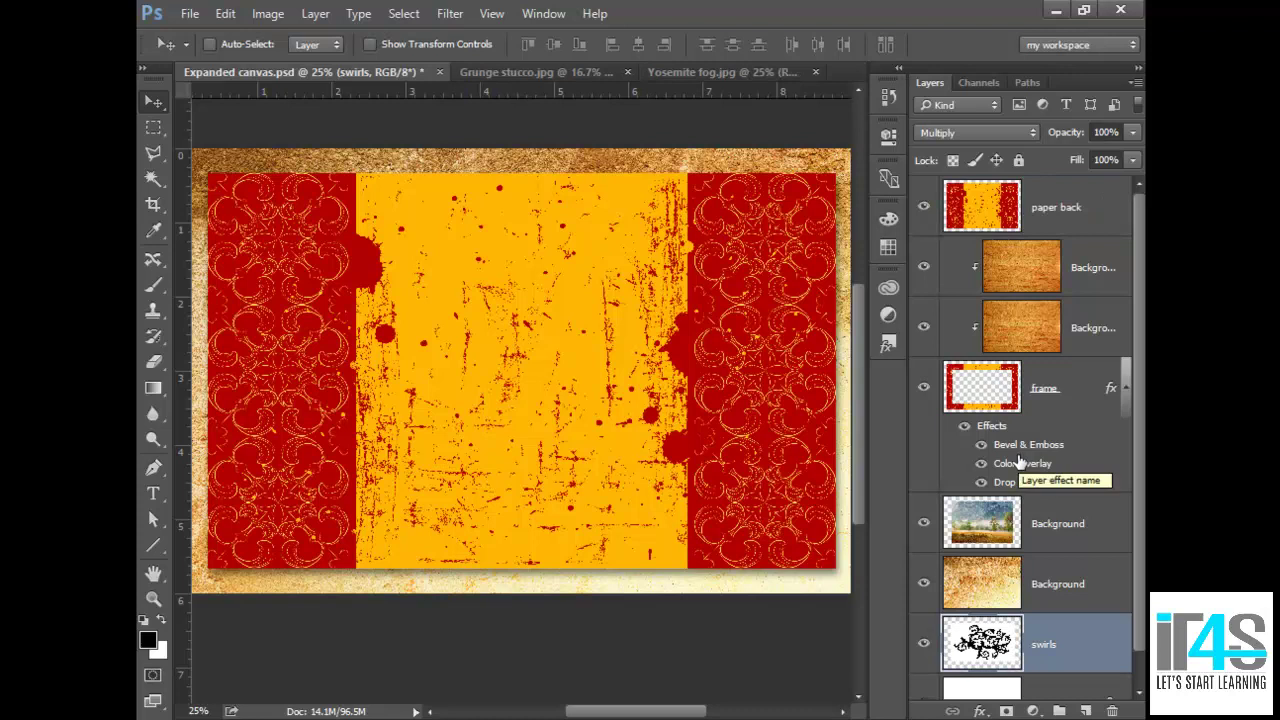
key(ctrl)
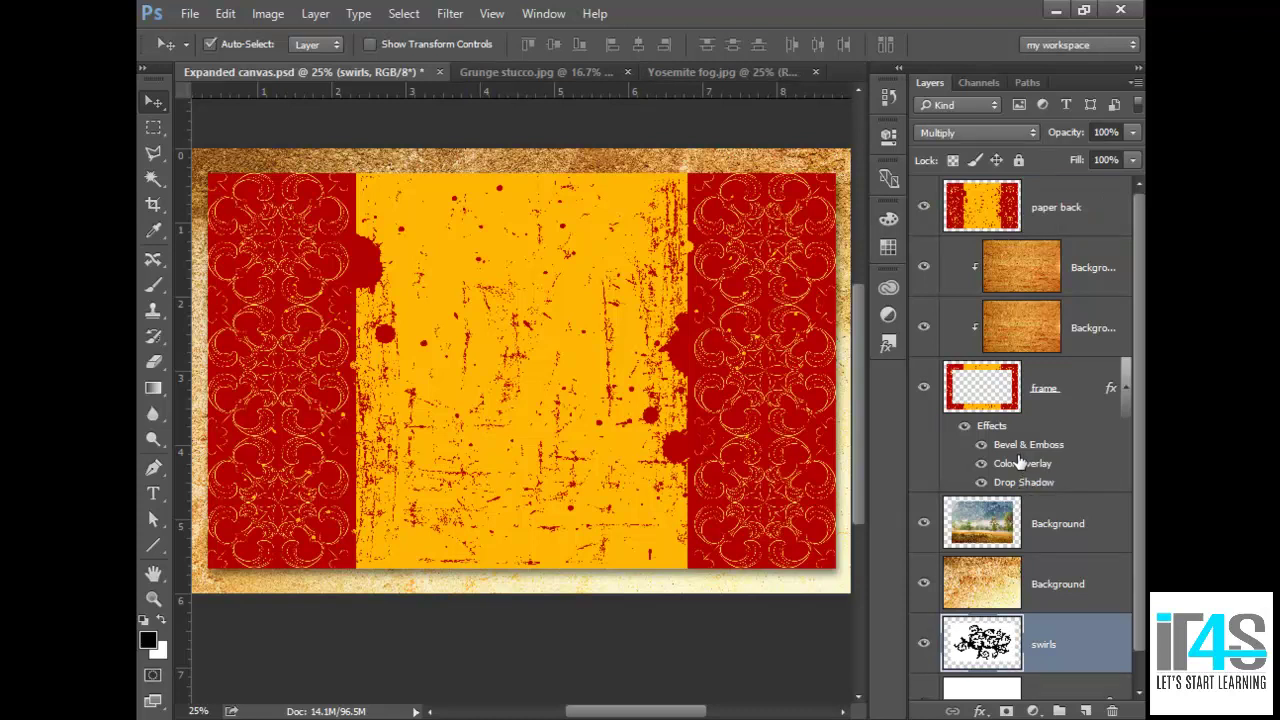
key(ctrl+shift+bracketright)
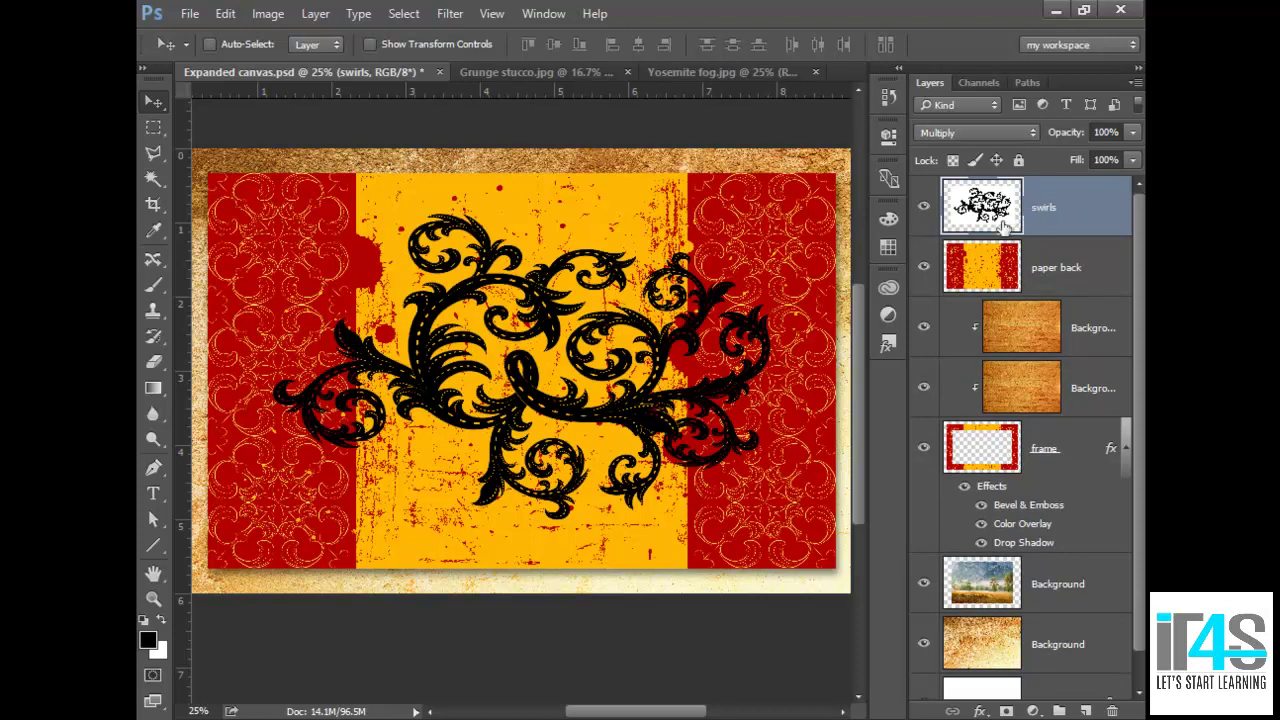
Drag the swirls layer down to sit just above the locked Background layer
key(ctrl)
drag(1018, 222, 1000, 628)
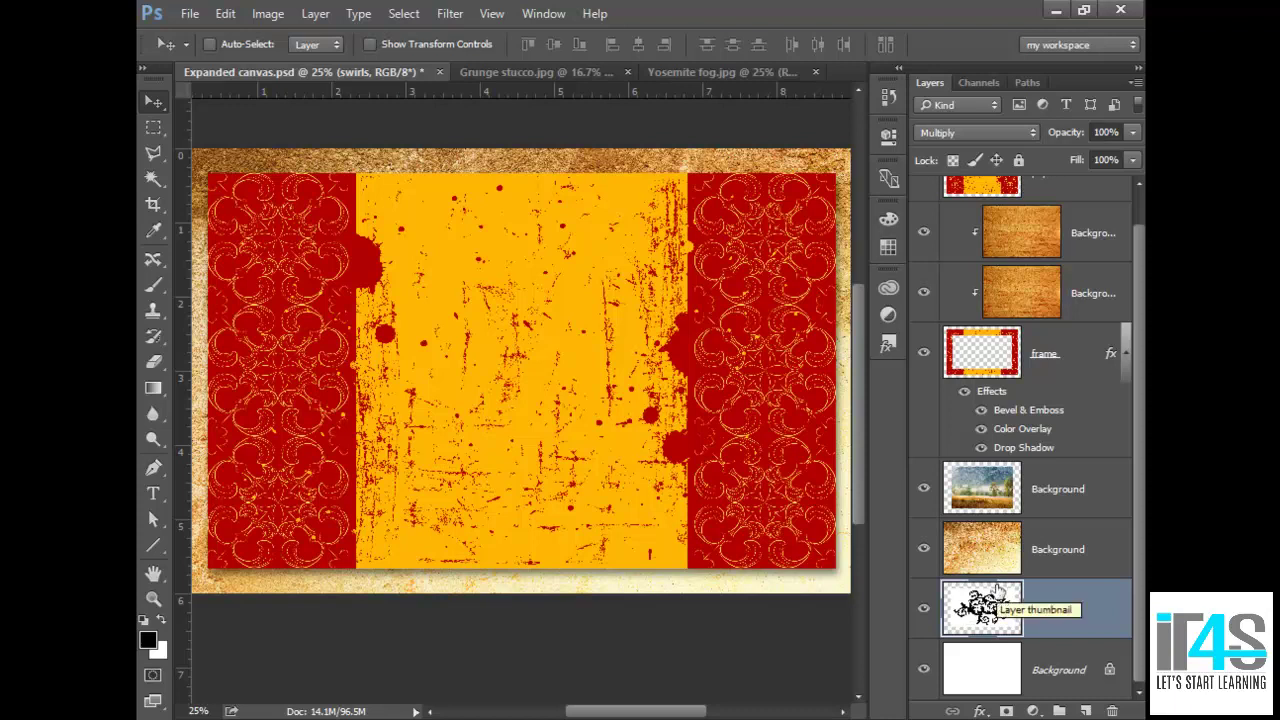
Step the swirls layer with Ctrl+] and Ctrl+[, leaving it above the landscape Background layer
key(ctrl)
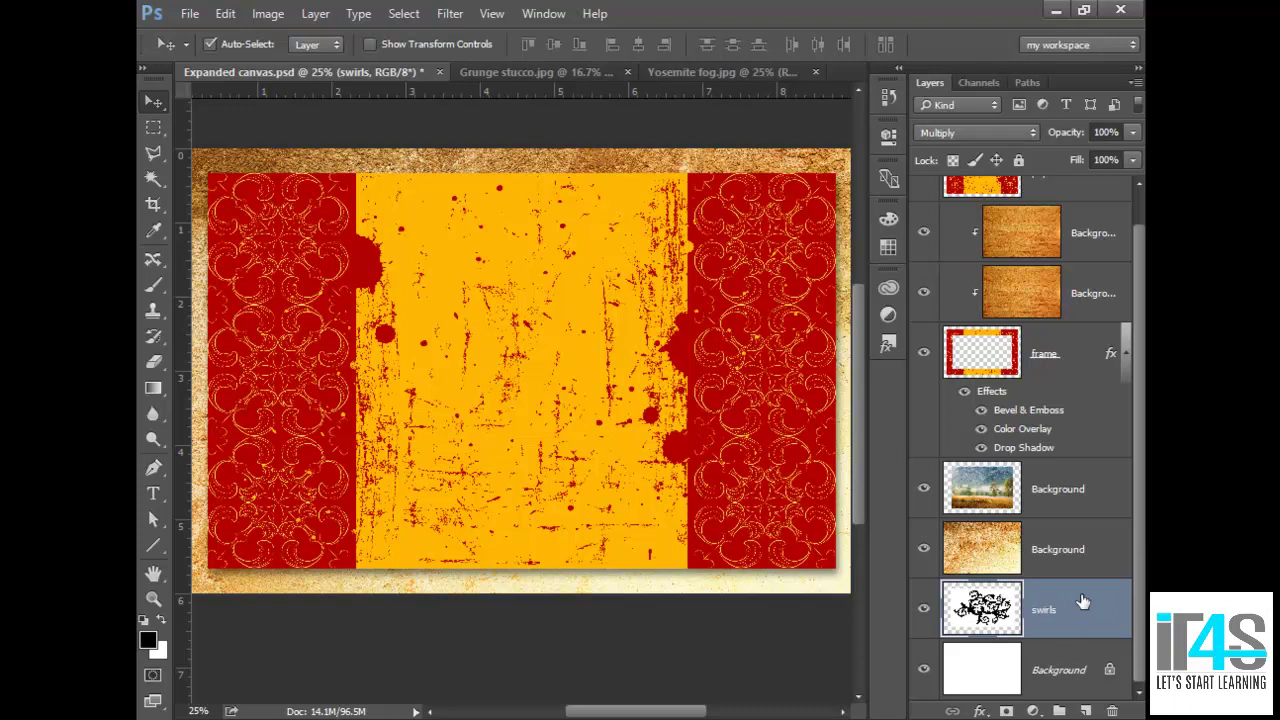
key(ctrl+bracketright)
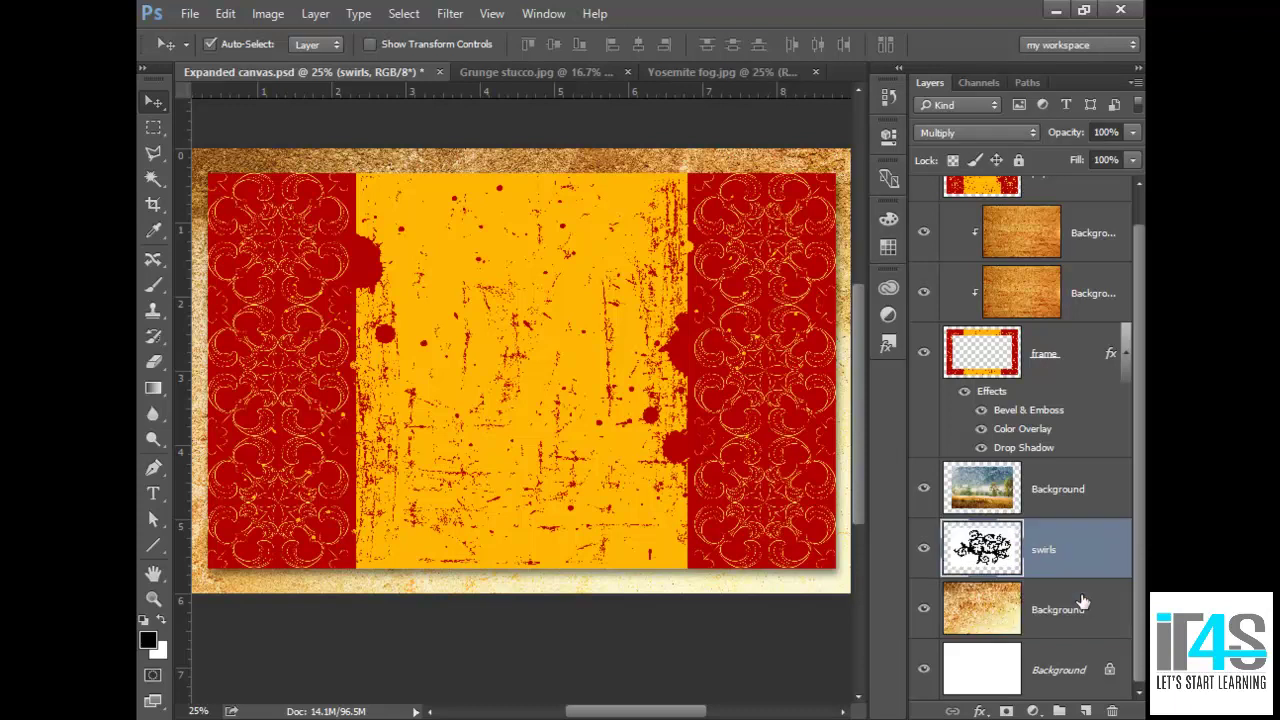
key(ctrl+bracketright)
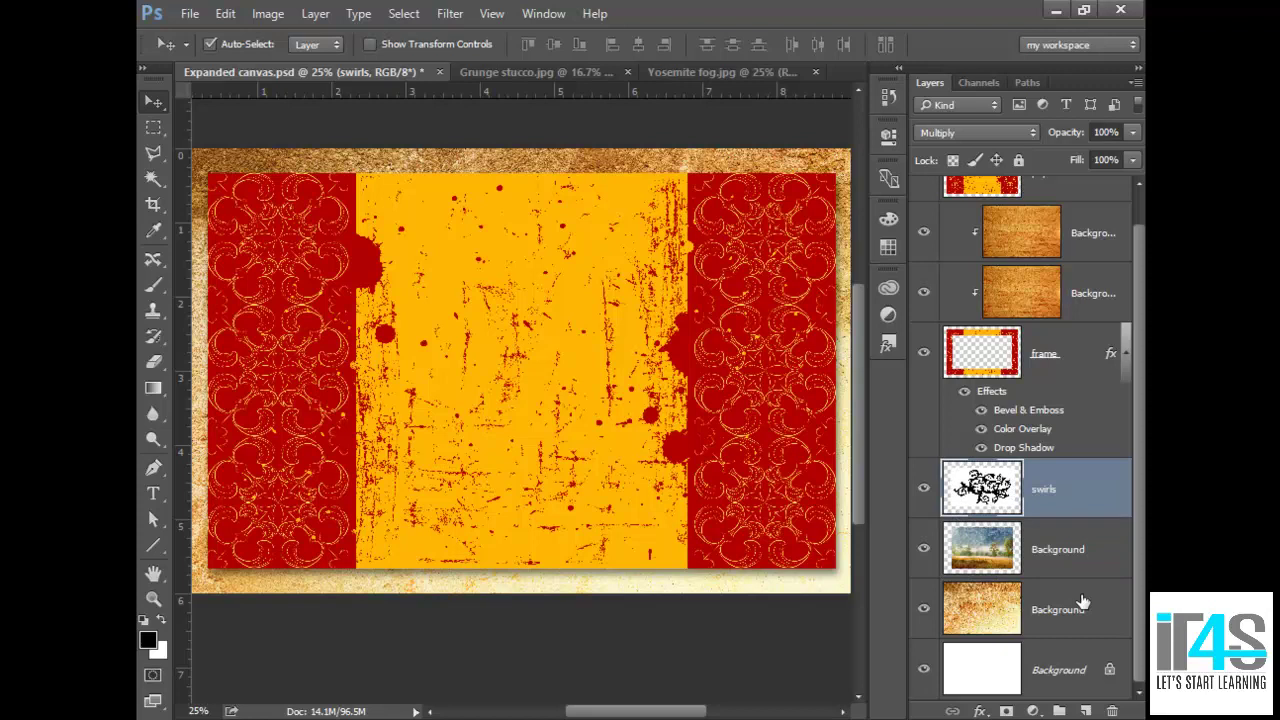
key(ctrl+bracketleft)
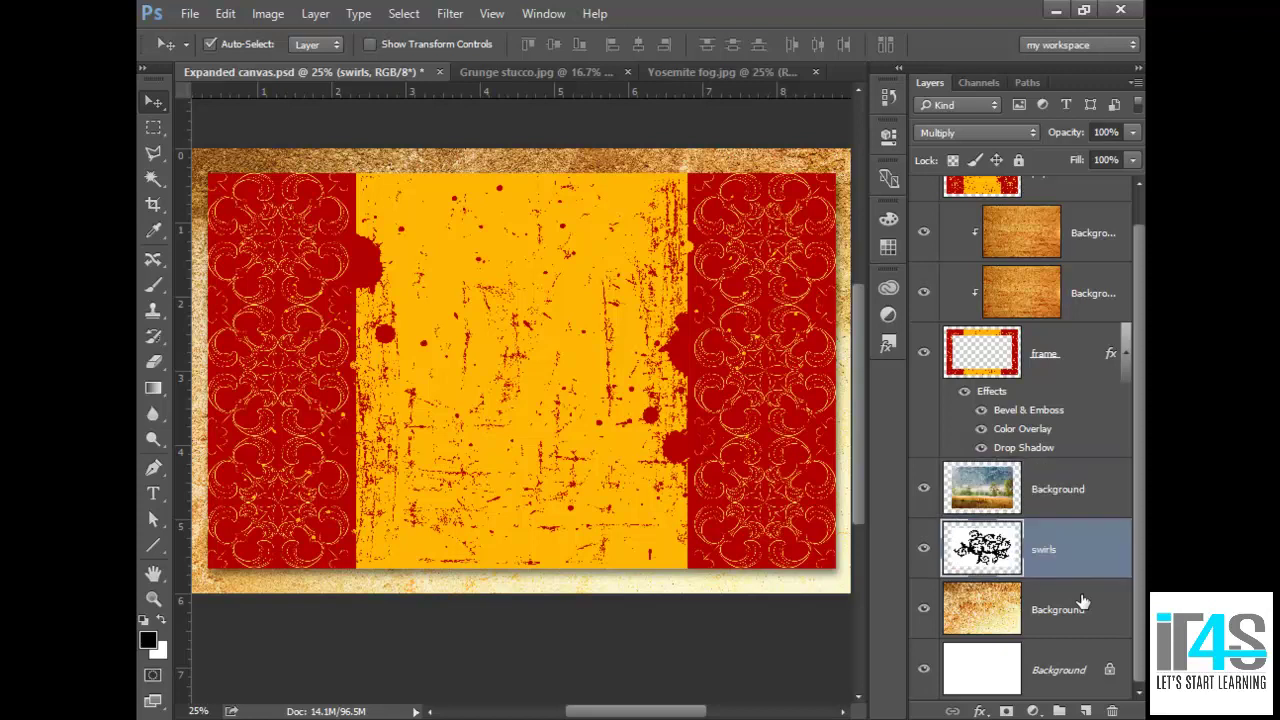
key(ctrl+bracketleft)
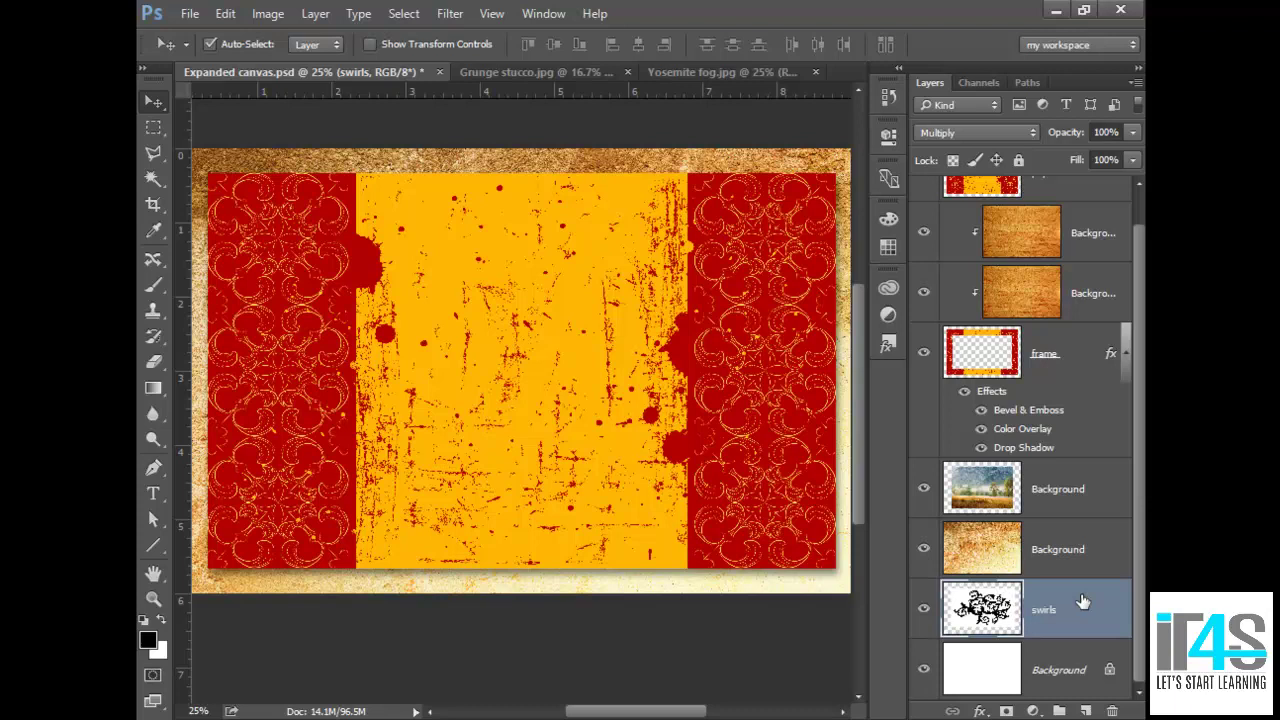
key(ctrl+bracketright)
key(ctrl+bracketright)
key(ctrl+bracketleft)
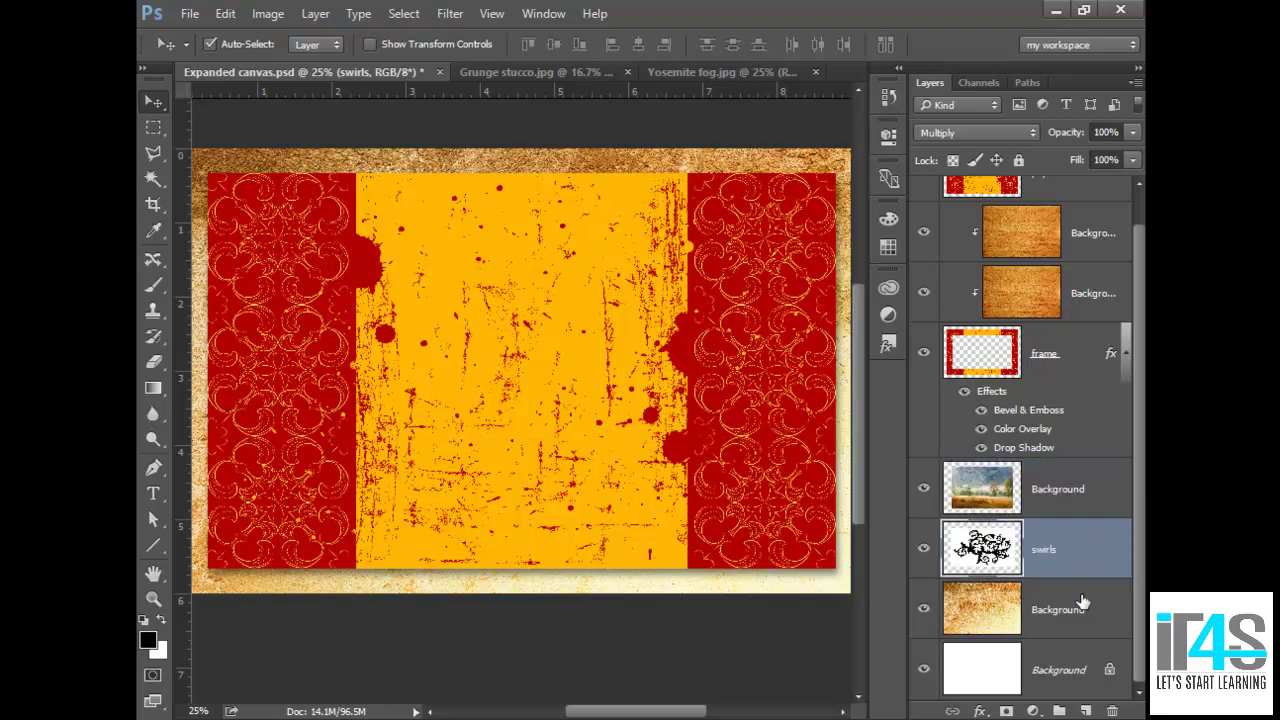
key(ctrl+bracketright)
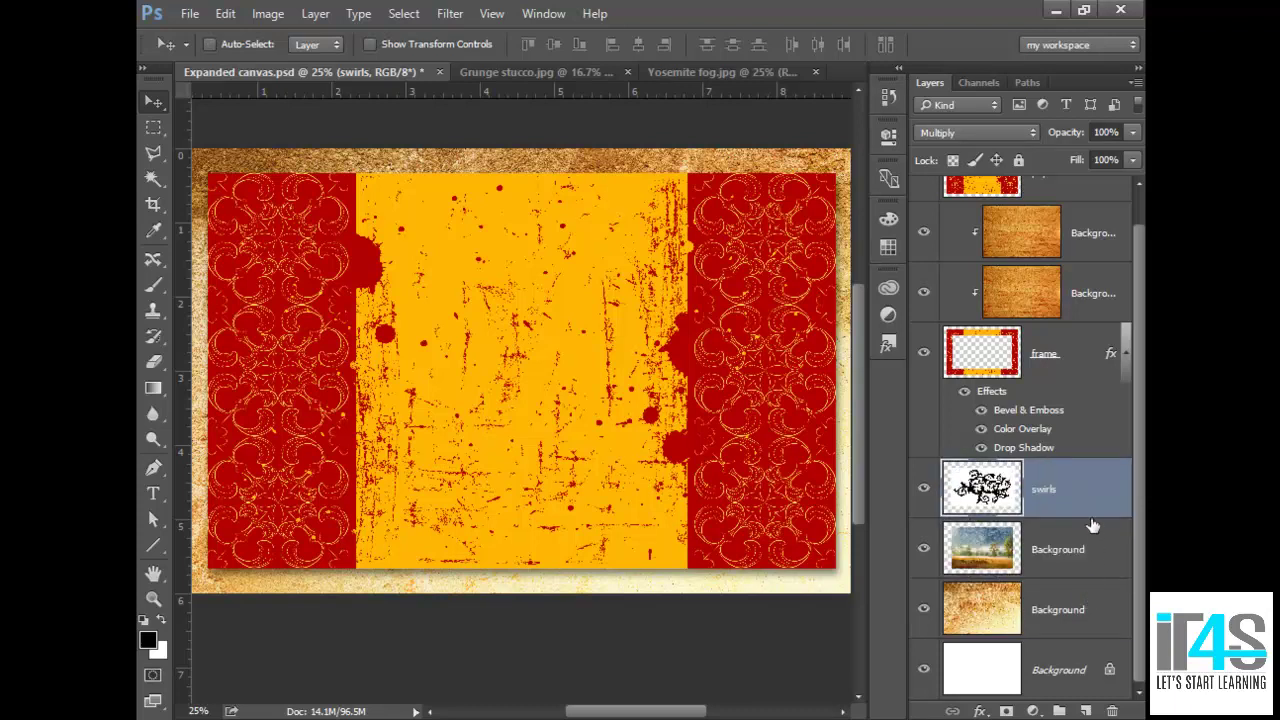
drag(1092, 503, 1050, 555)
scroll(1134, 383, up, 1)
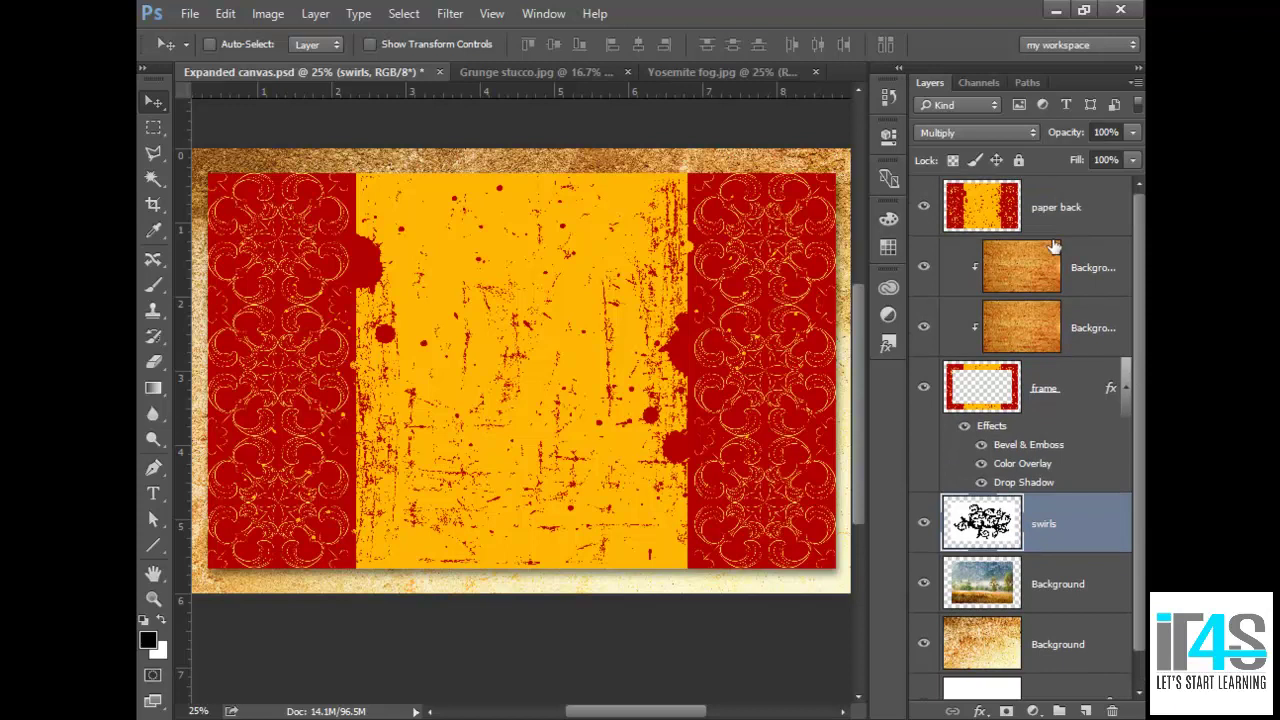
Select paper back through the landscape Background layer and drag them left about 1.3 inches
click(978, 209)
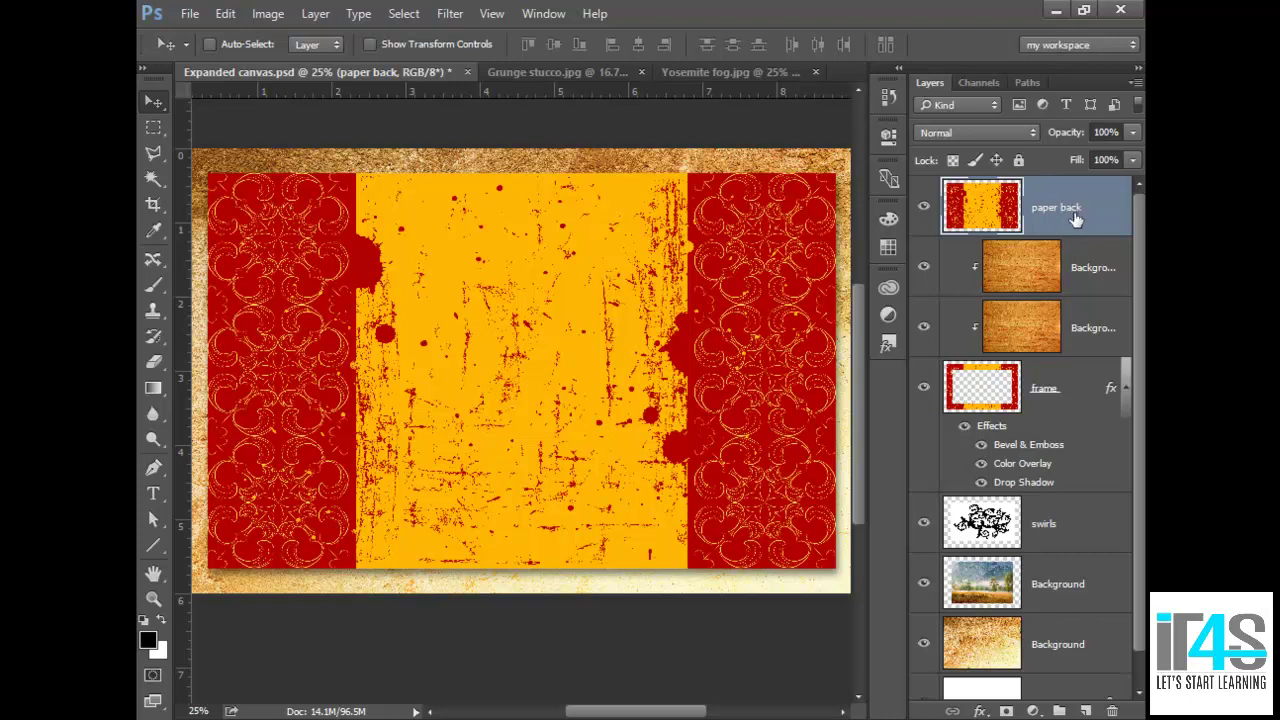
shift+click(1055, 590)
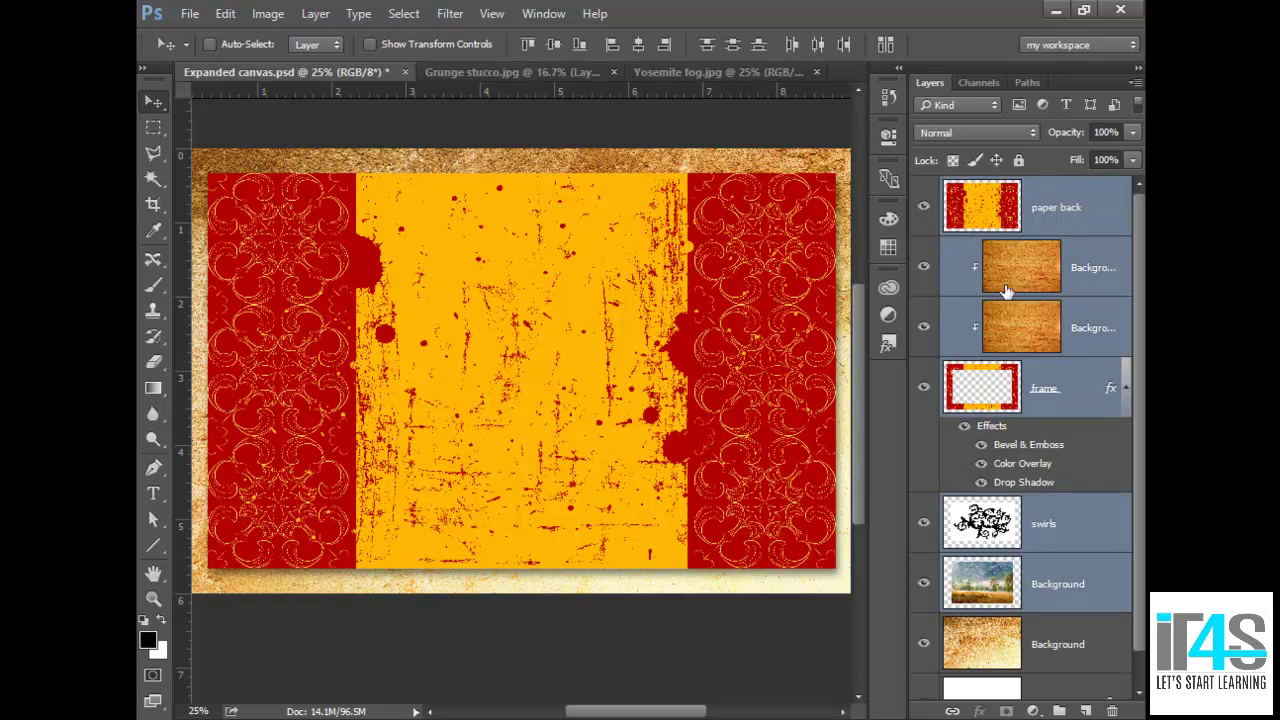
drag(650, 316, 812, 313)
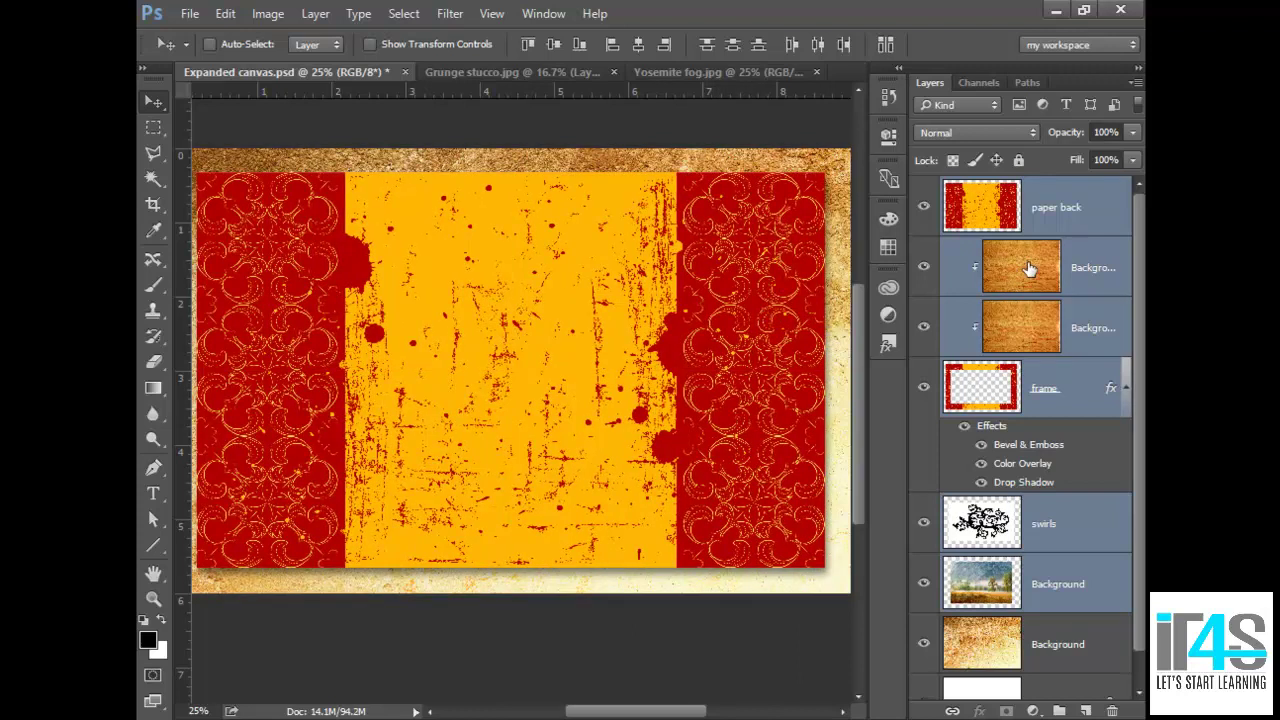
click(1088, 224)
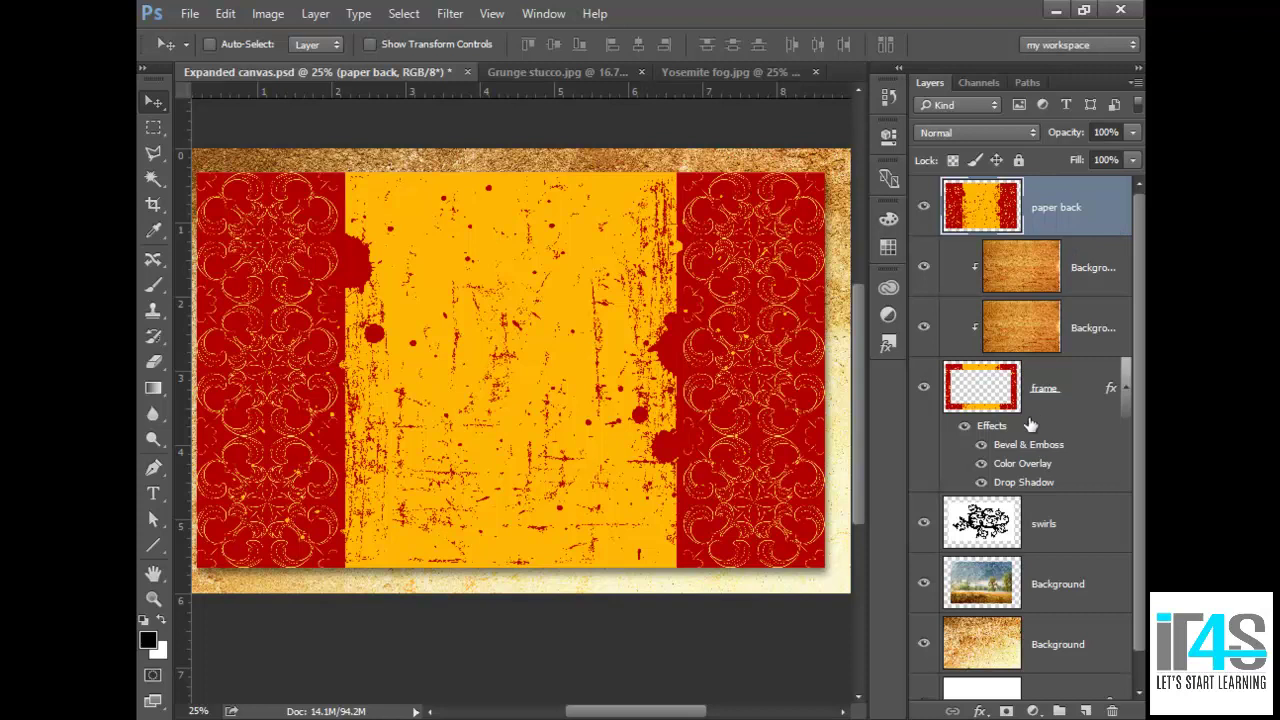
key(ctrl)
drag(1067, 548, 1008, 546)
ctrl+click(1104, 527)
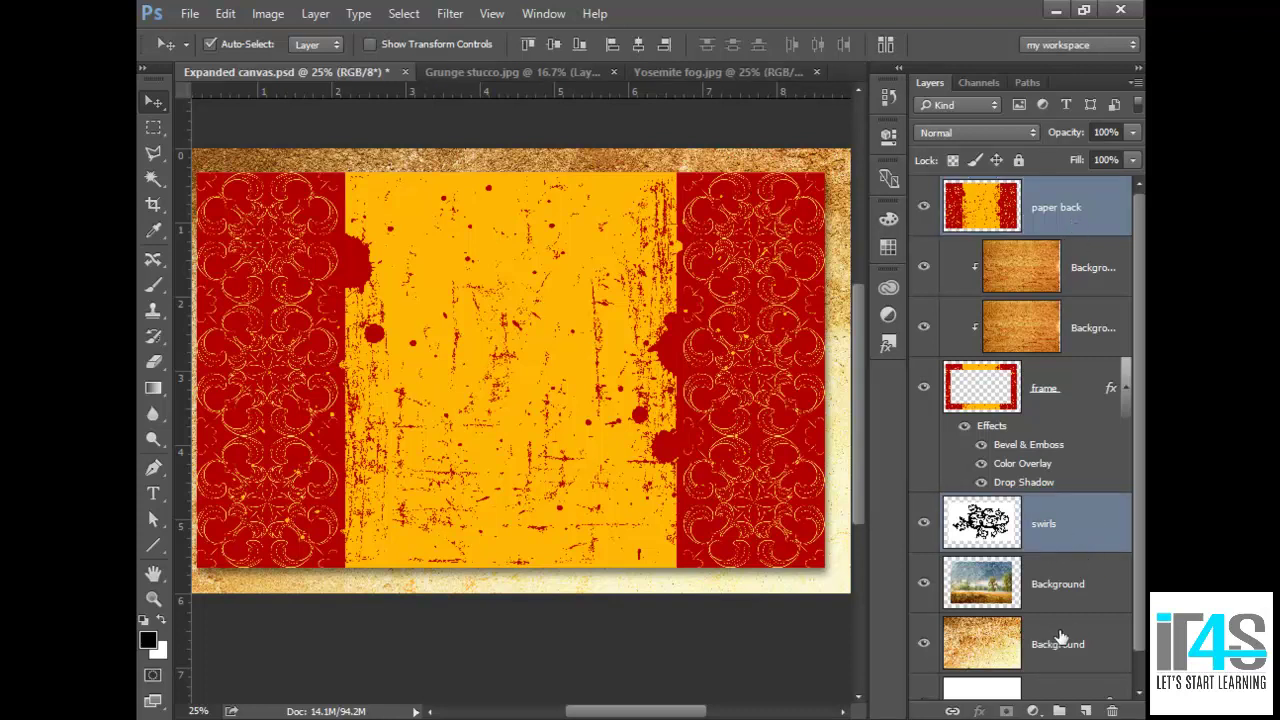
ctrl+click(1098, 652)
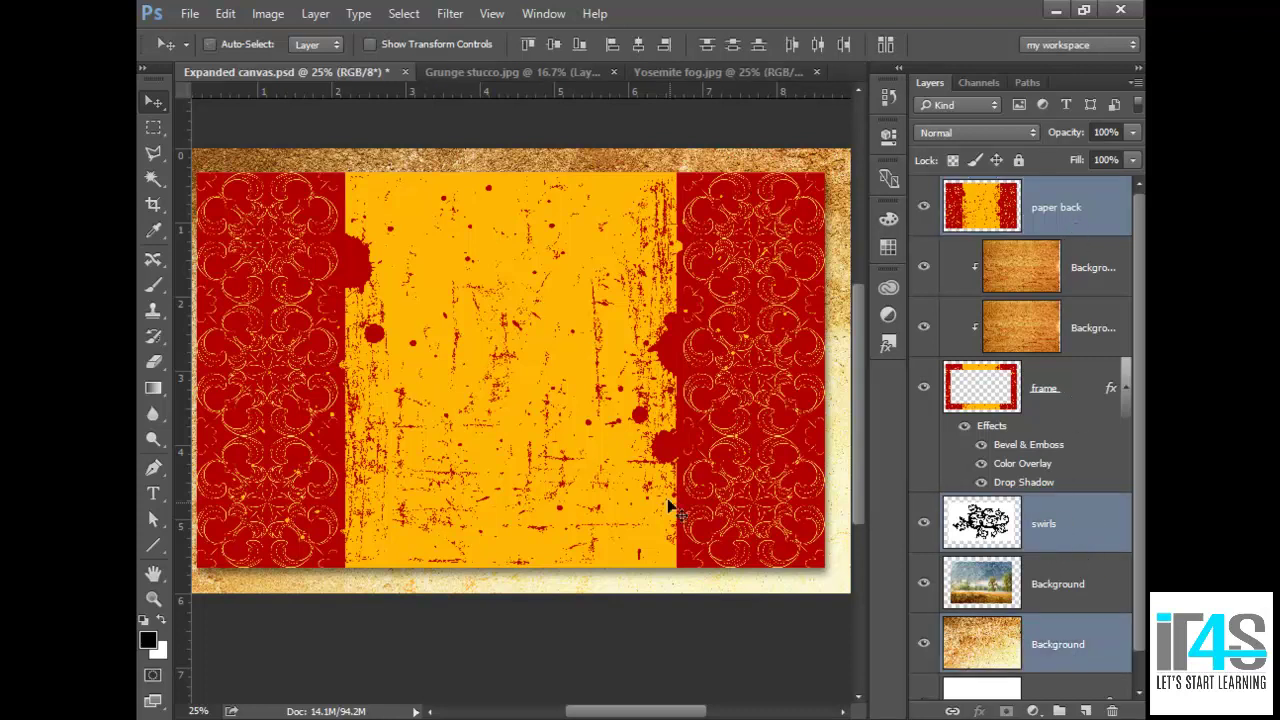
drag(694, 383, 608, 389)
click(1101, 221)
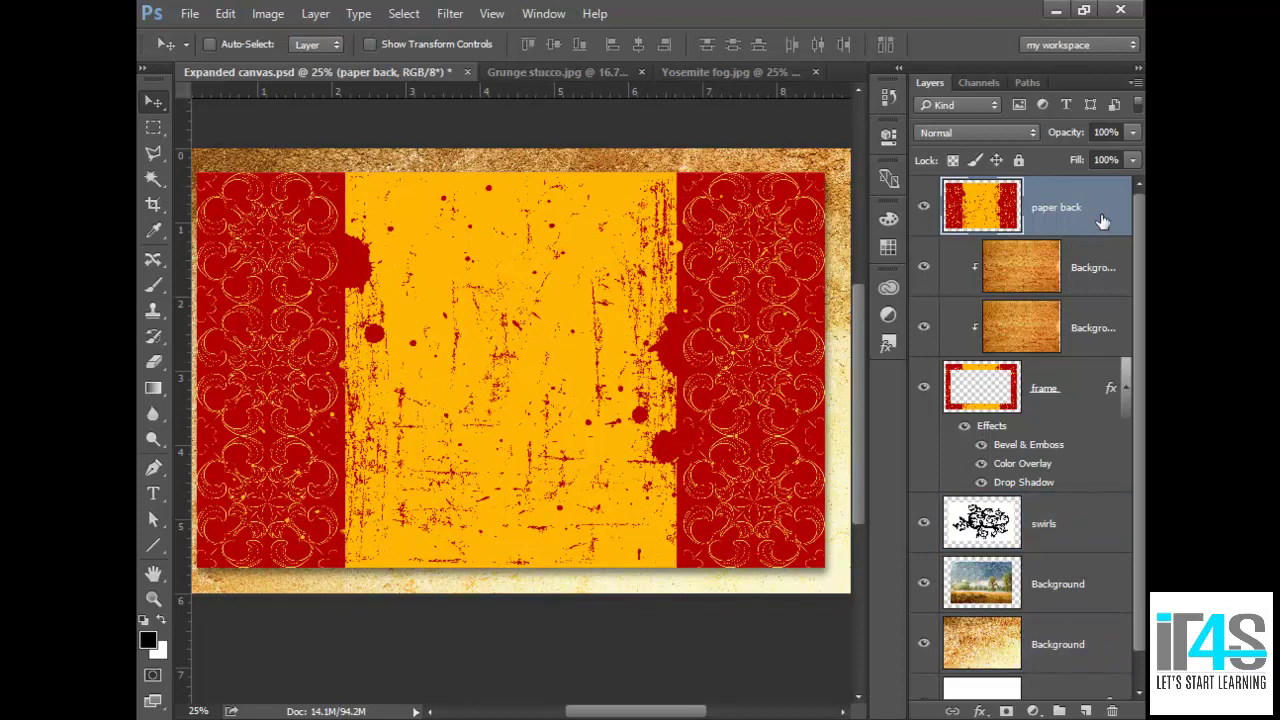
scroll(1132, 520, down, 1)
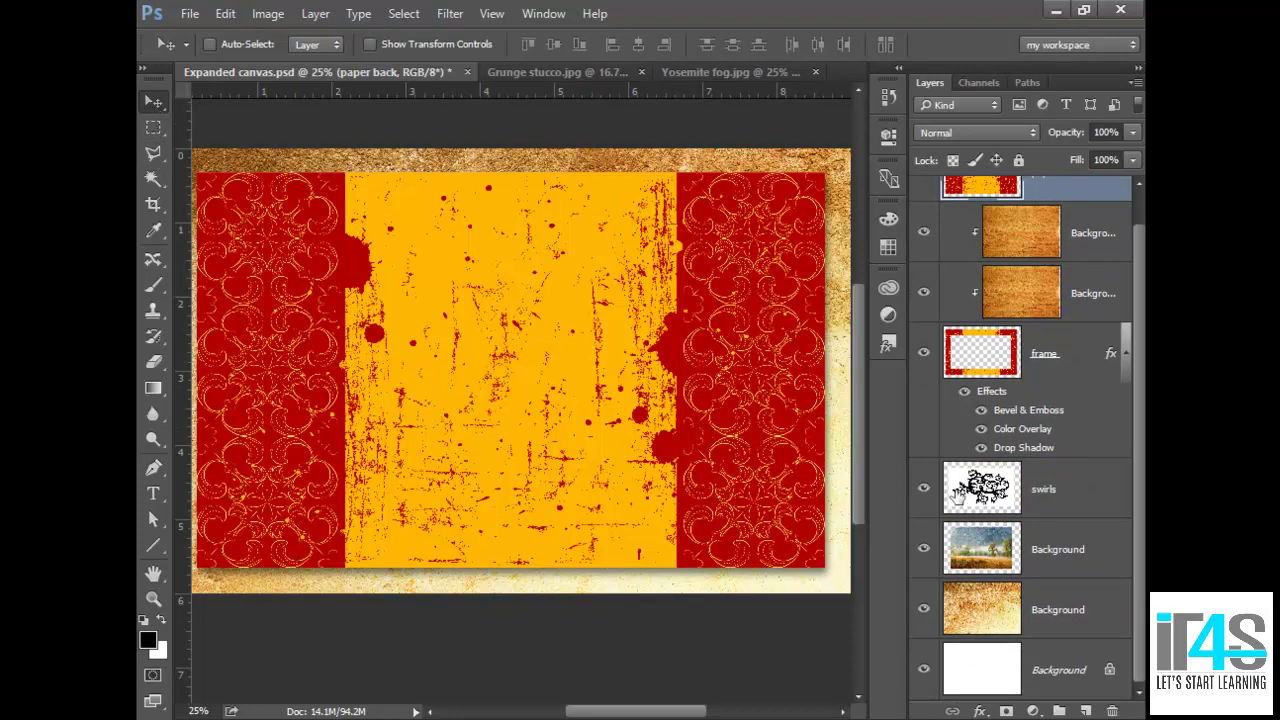
Bring swirls to the top, then drag it below the texture layers, clipped to the frame
click(988, 486)
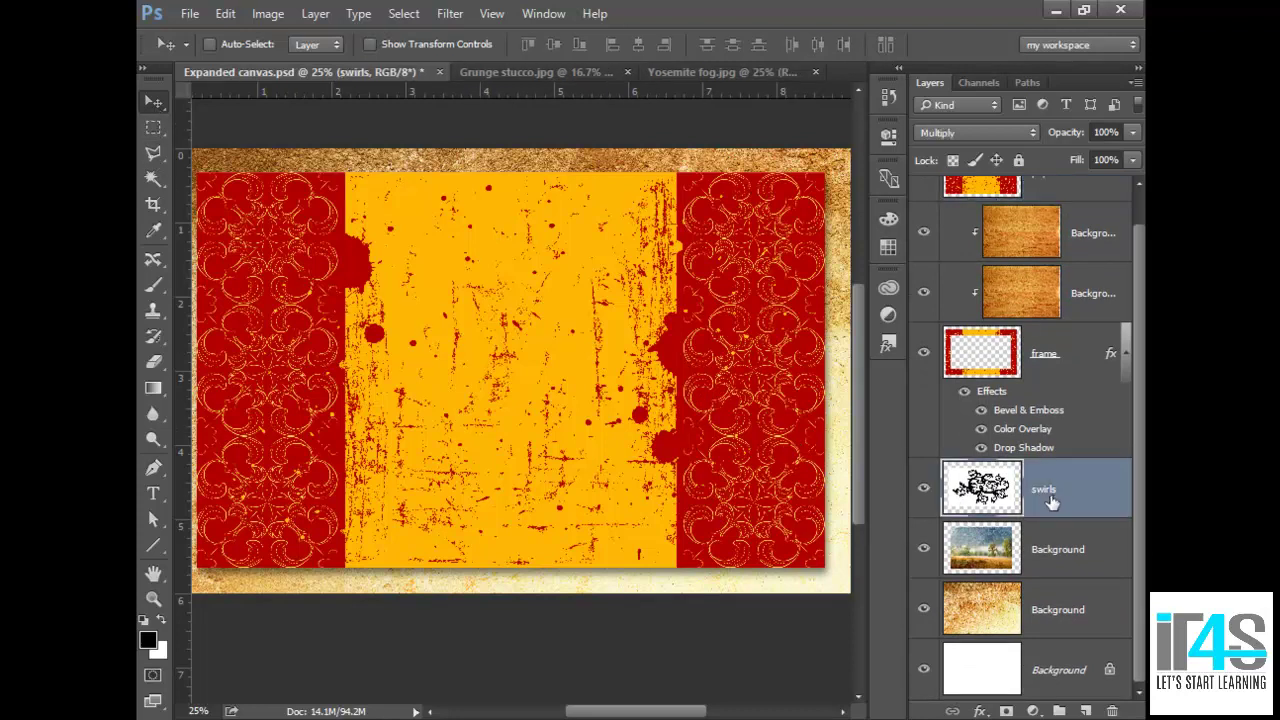
key(ctrl+shift+bracketright)
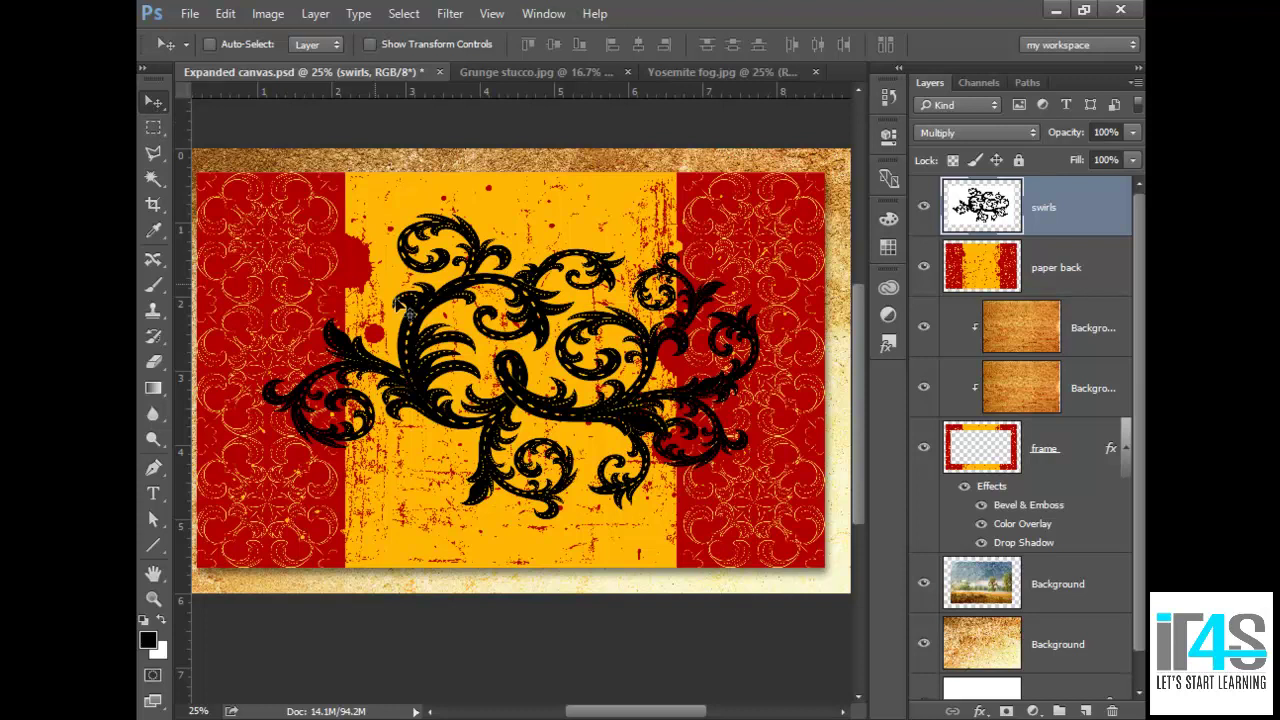
drag(556, 416, 490, 455)
key(ctrl+z)
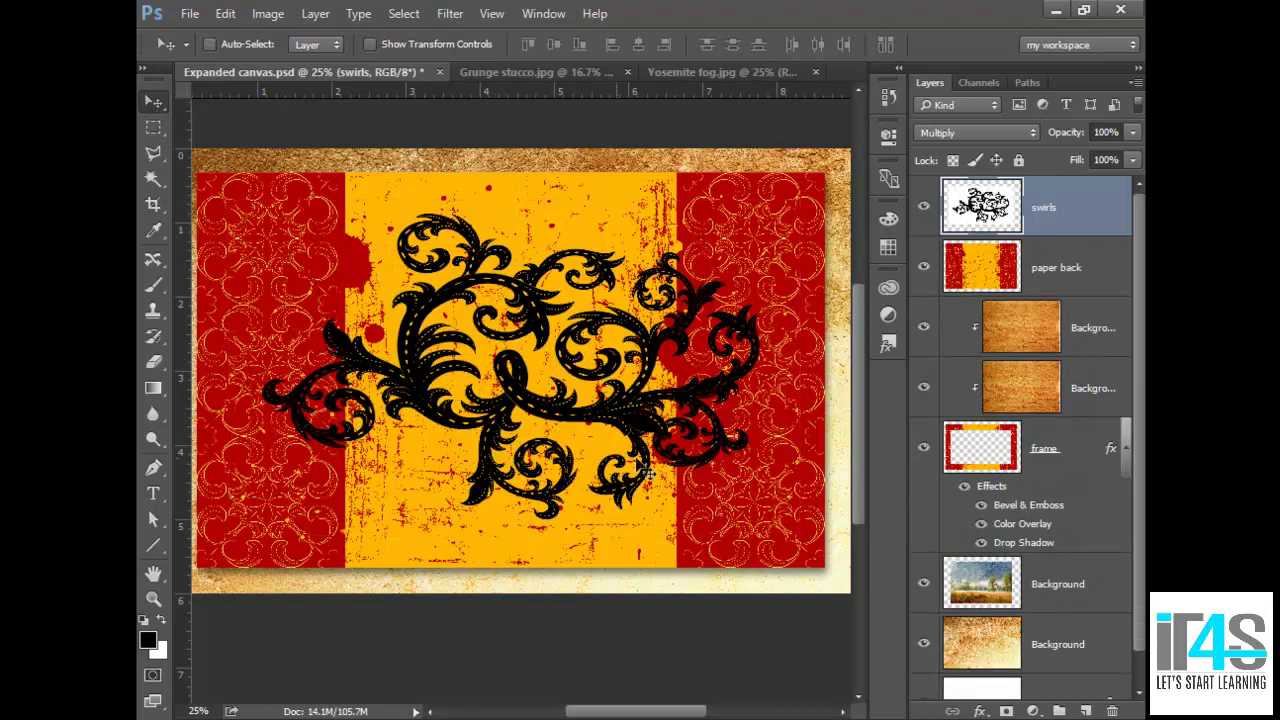
key(ctrl)
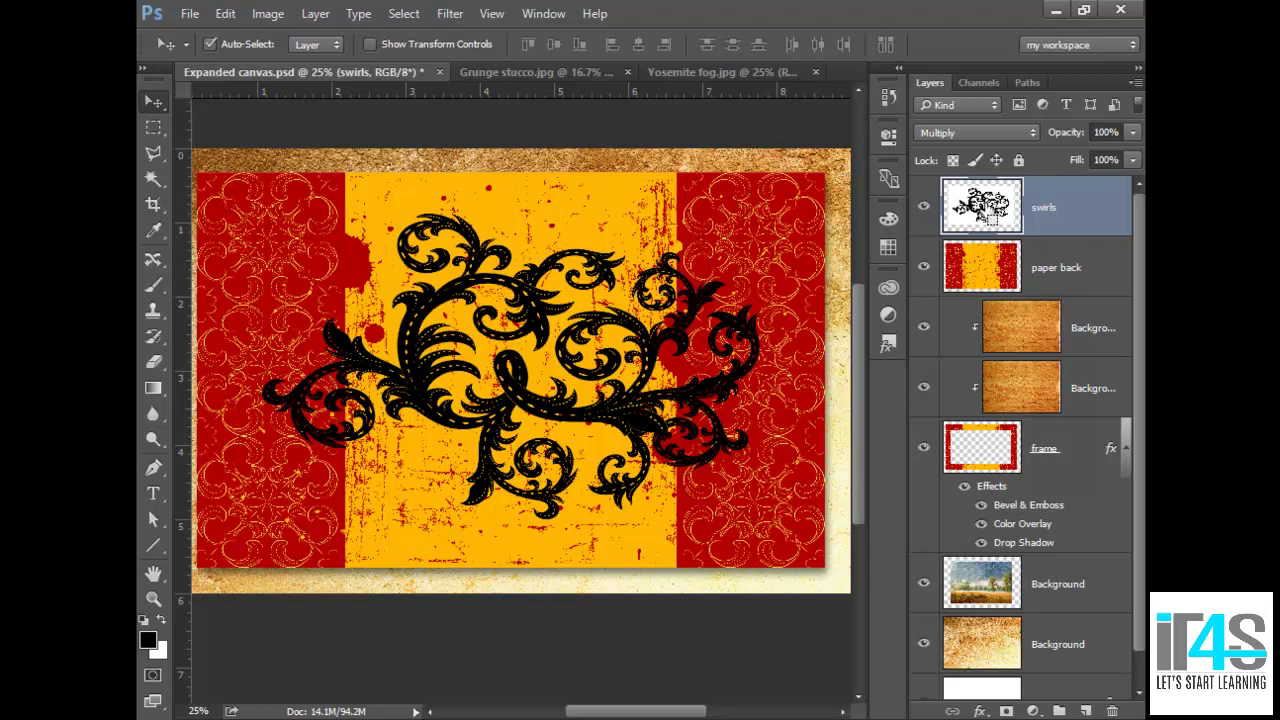
drag(1076, 207, 1072, 406)
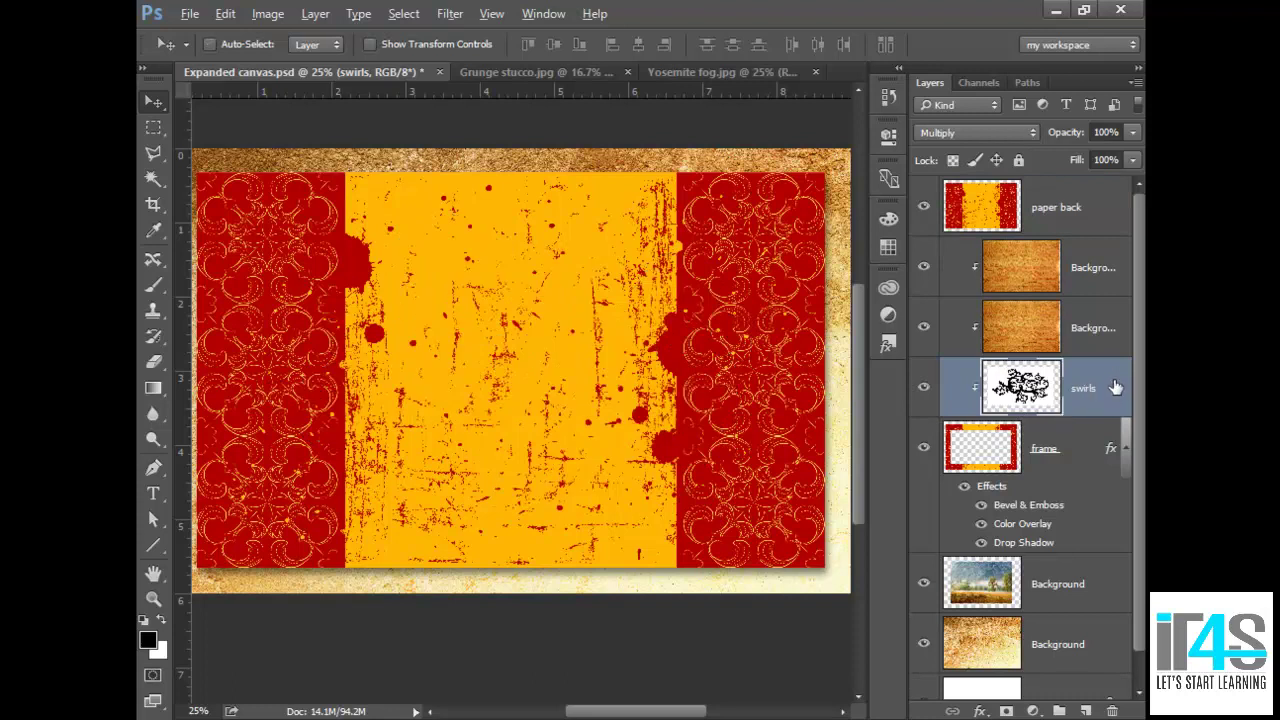
Alt-drag swirls to create swirls copy and swirls copy 2 around the landscape Background layer
drag(1117, 383, 1094, 574)
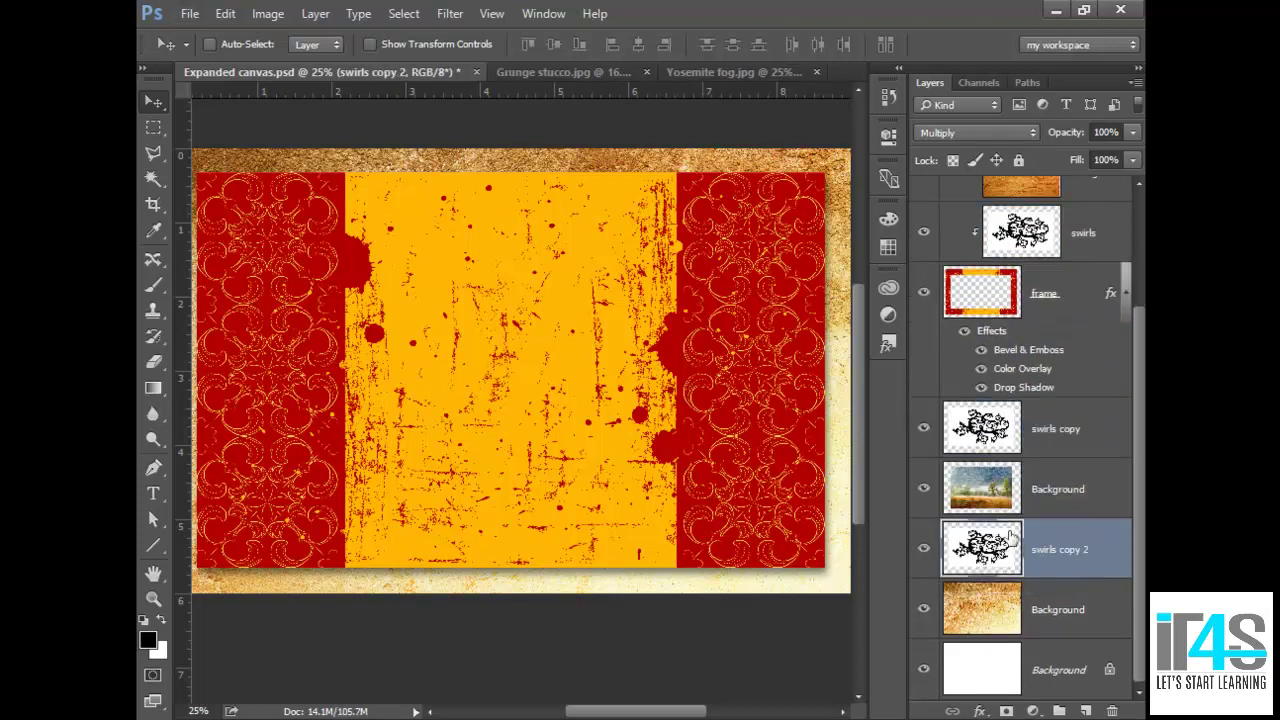
click(982, 424)
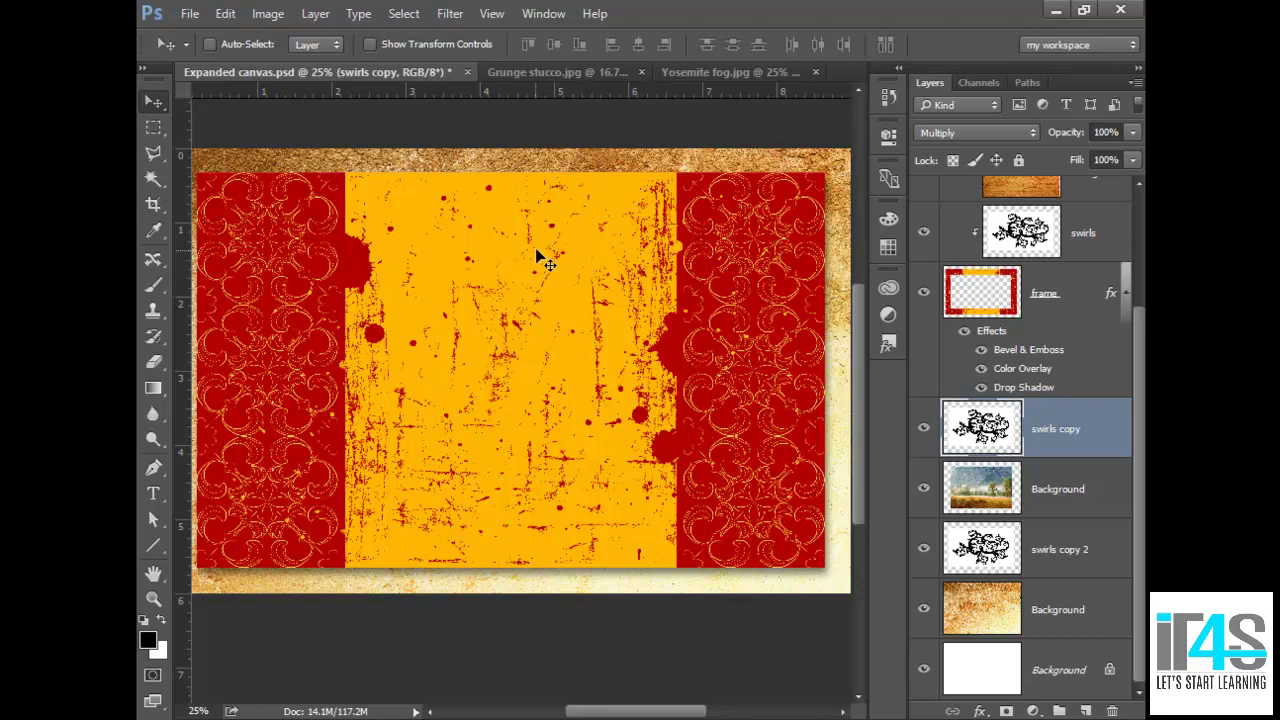
Pick the paper back layer from the canvas and nudge it down about 0.34 in
right_click(357, 306)
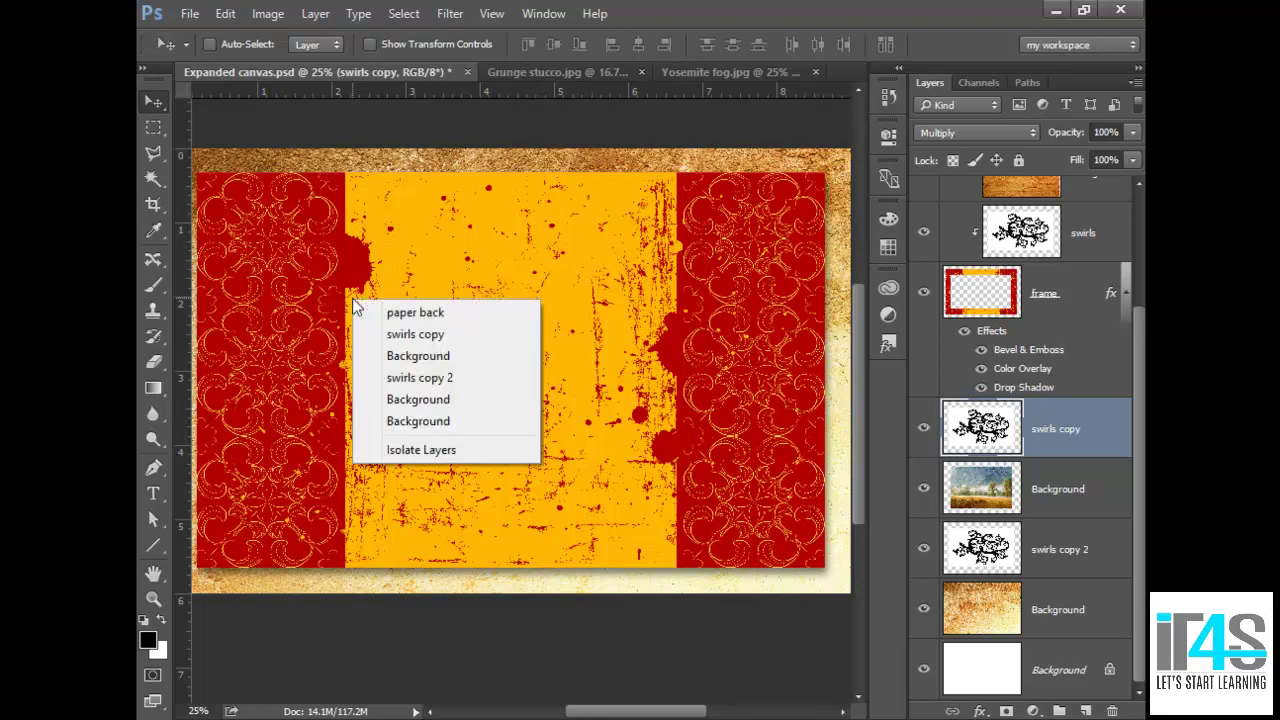
click(451, 314)
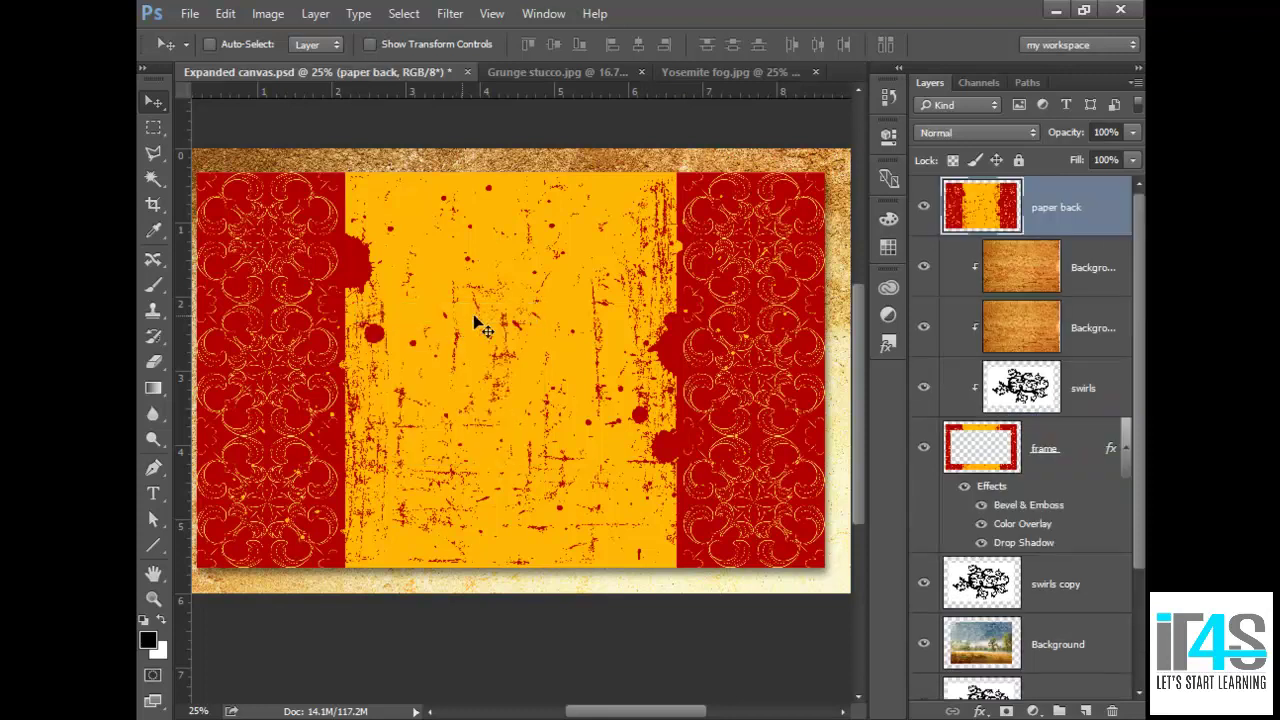
right_click(519, 276)
click(600, 345)
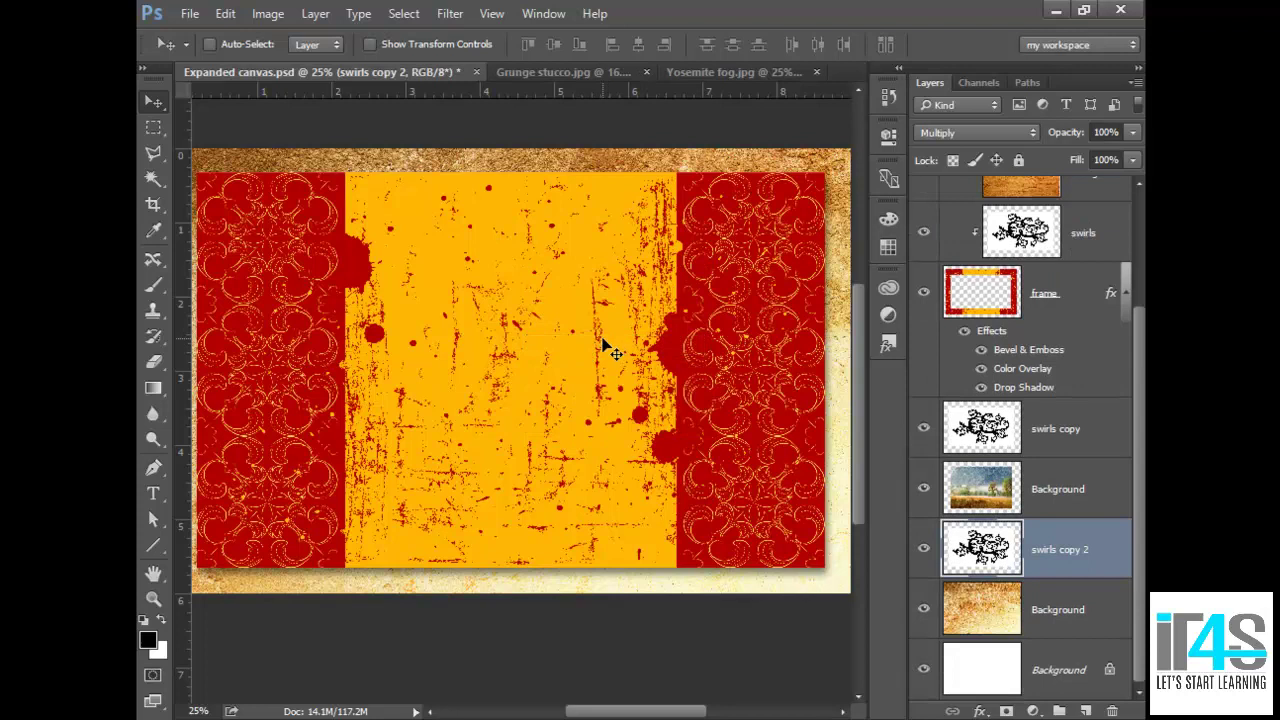
ctrl+click(665, 276)
drag(665, 276, 673, 301)
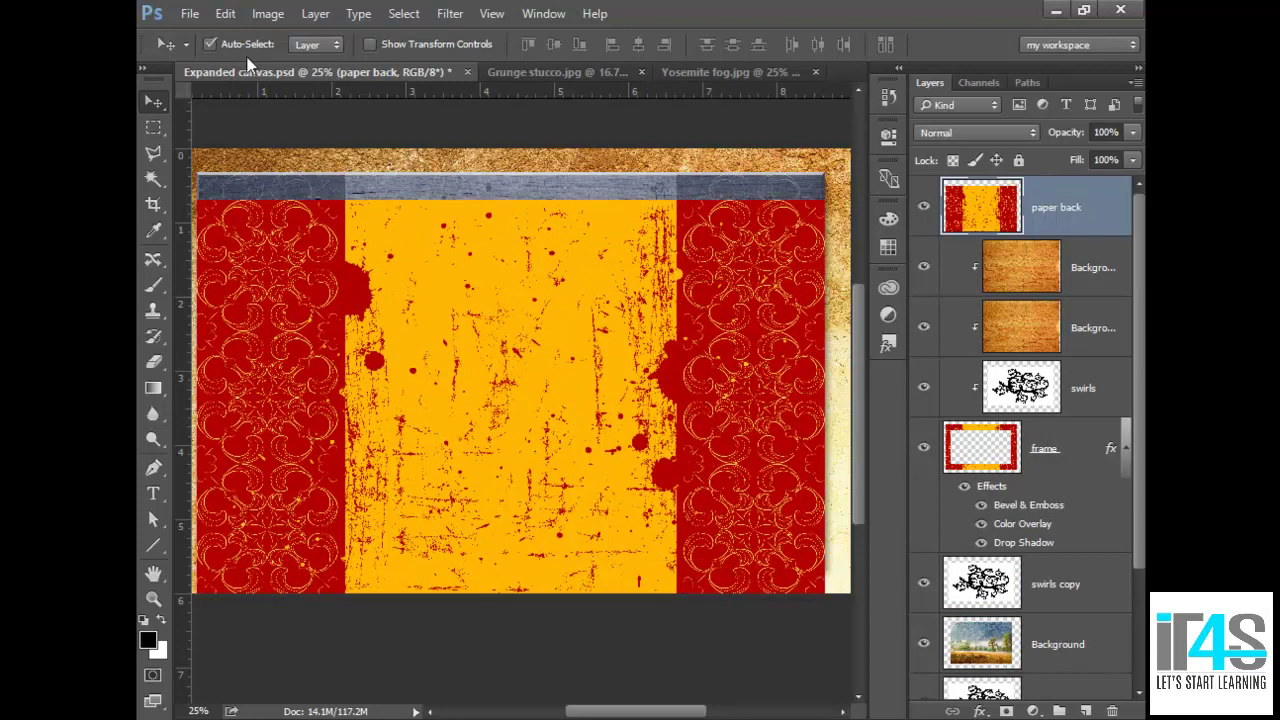
Drag paper back down, move the upper texture layer at 50% opacity, then drag paper back up
drag(530, 240, 562, 422)
mouse_move(550, 205)
mouse_down()
mouse_move(568, 160)
mouse_move(640, 195)
mouse_move(552, 215)
mouse_up()
key(5)
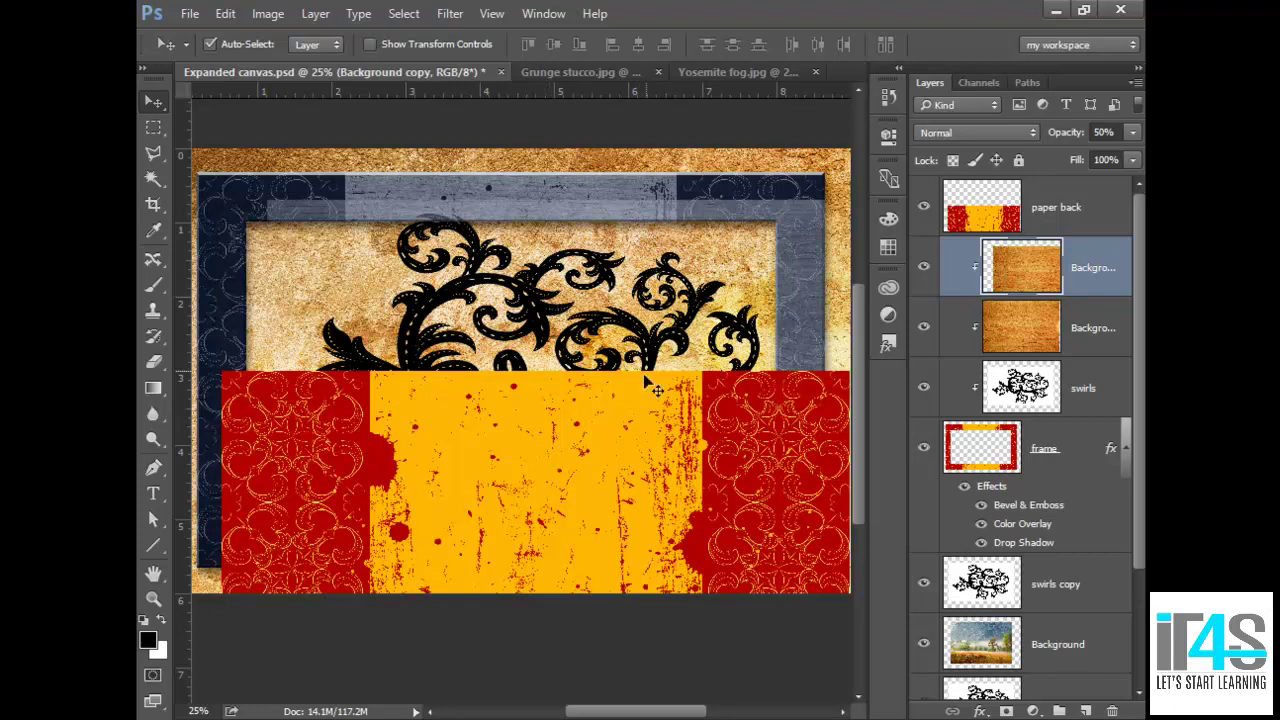
drag(608, 449, 539, 316)
drag(560, 307, 562, 309)
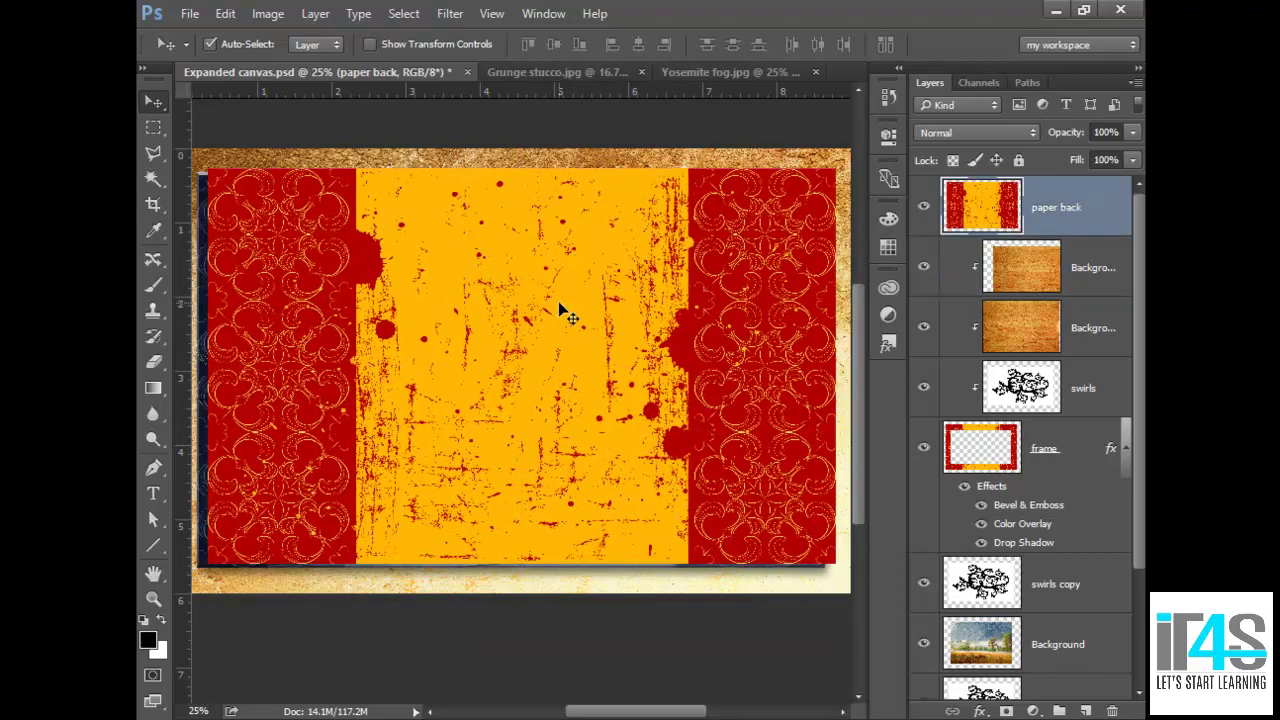